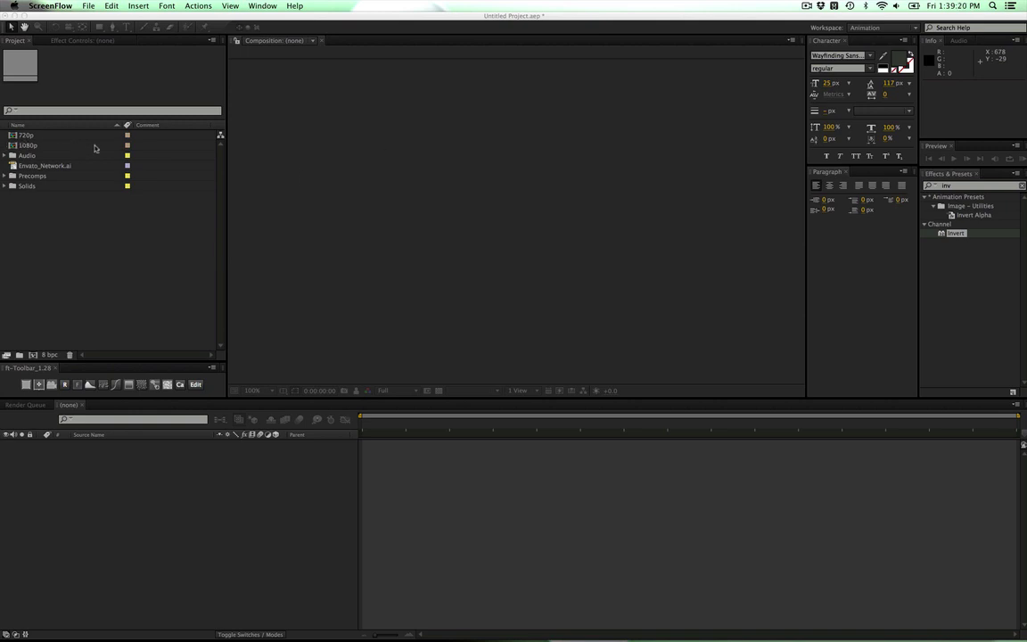
# Open the 1080p composition, peek inside the Precomps folder, then select Solids.
pyautogui.doubleClick(29, 145)
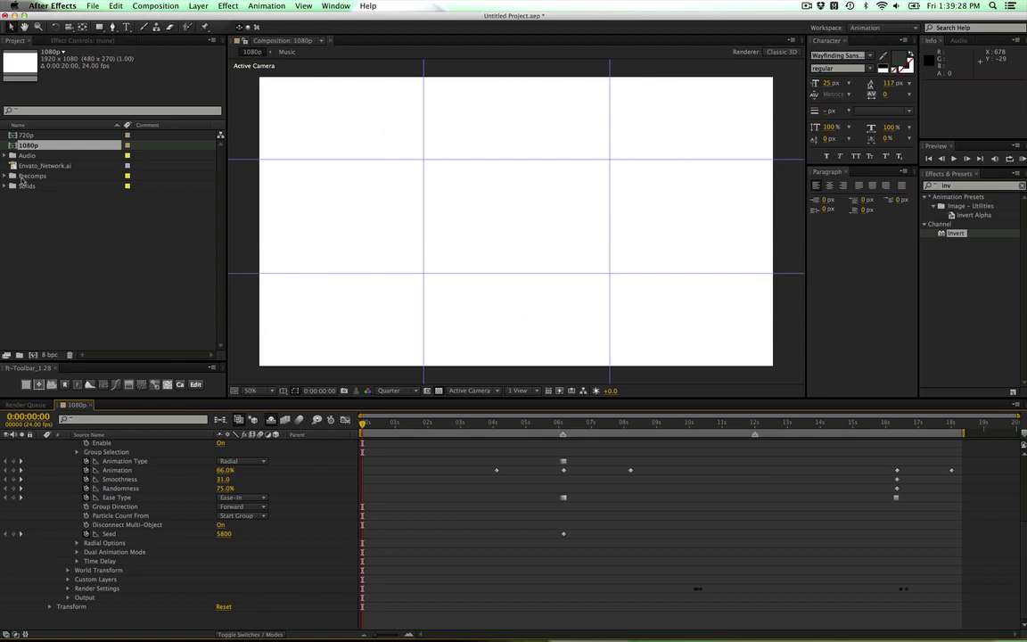
pyautogui.doubleClick(41, 176)
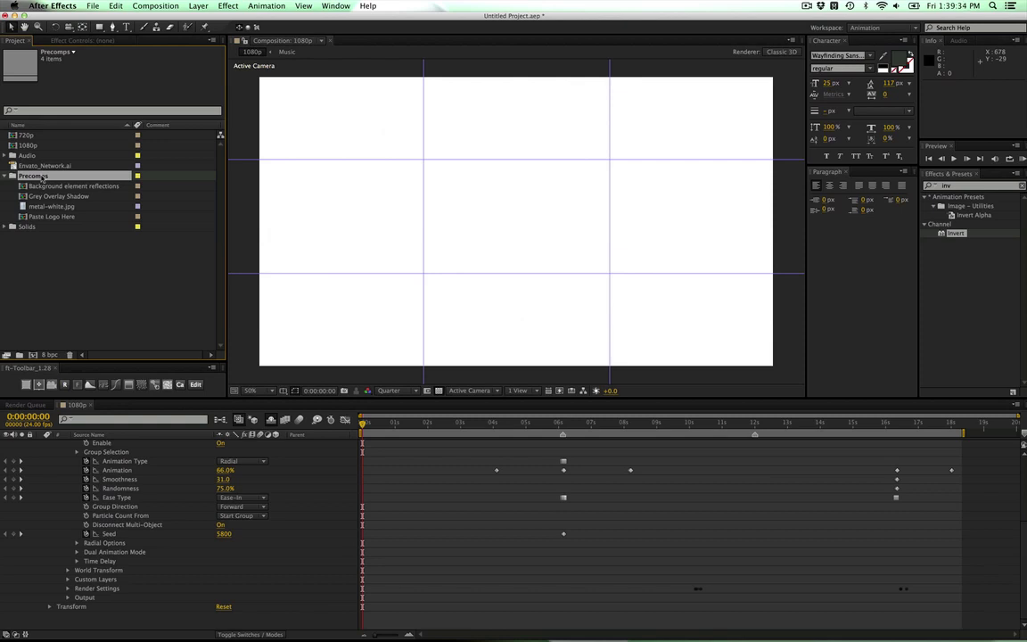
pyautogui.doubleClick(41, 177)
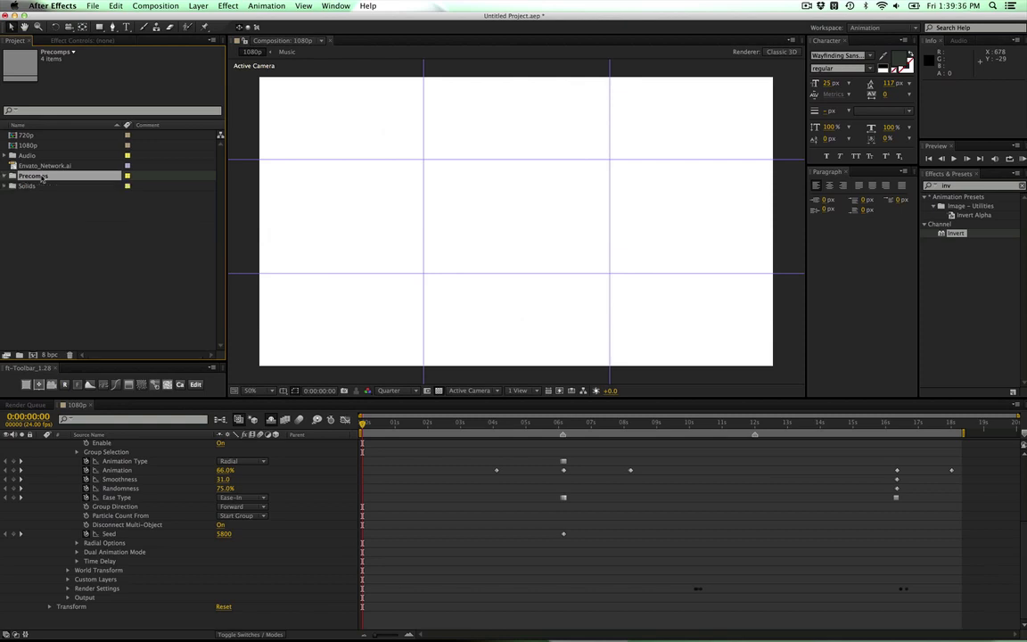
pyautogui.press('Down')
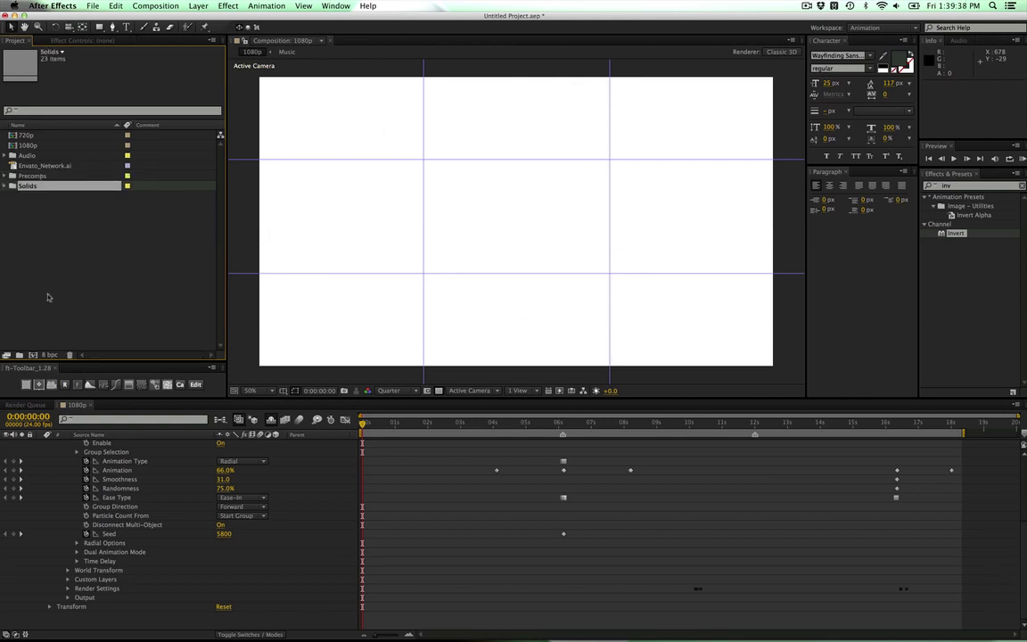
# Delete the Mask Placeholder (DELETE ME) mask from the top Paste Logo Here layer.
pyautogui.scroll(5, 53, 446)
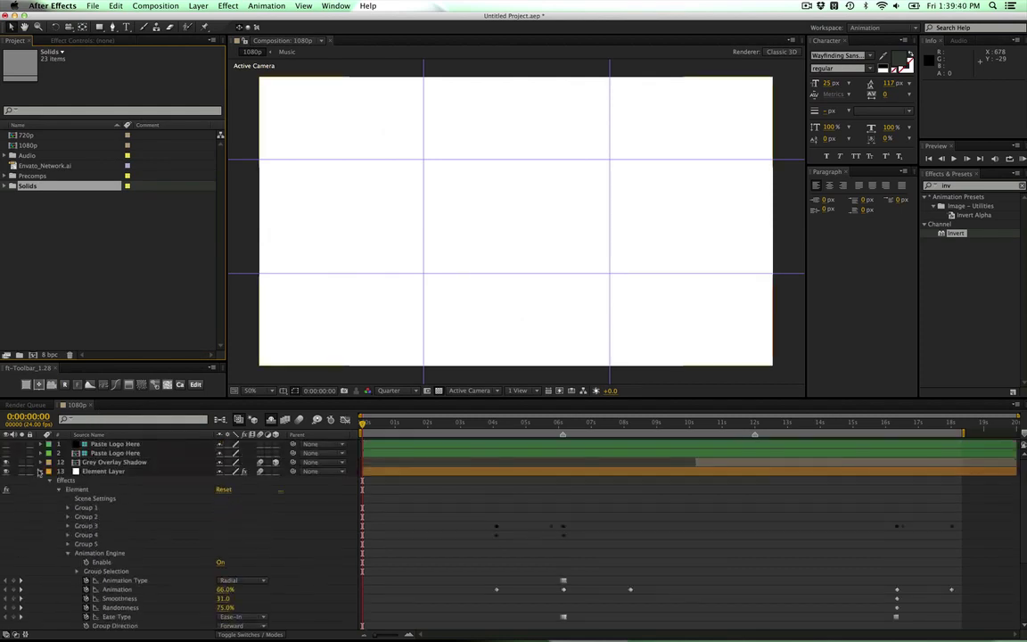
pyautogui.click(42, 472)
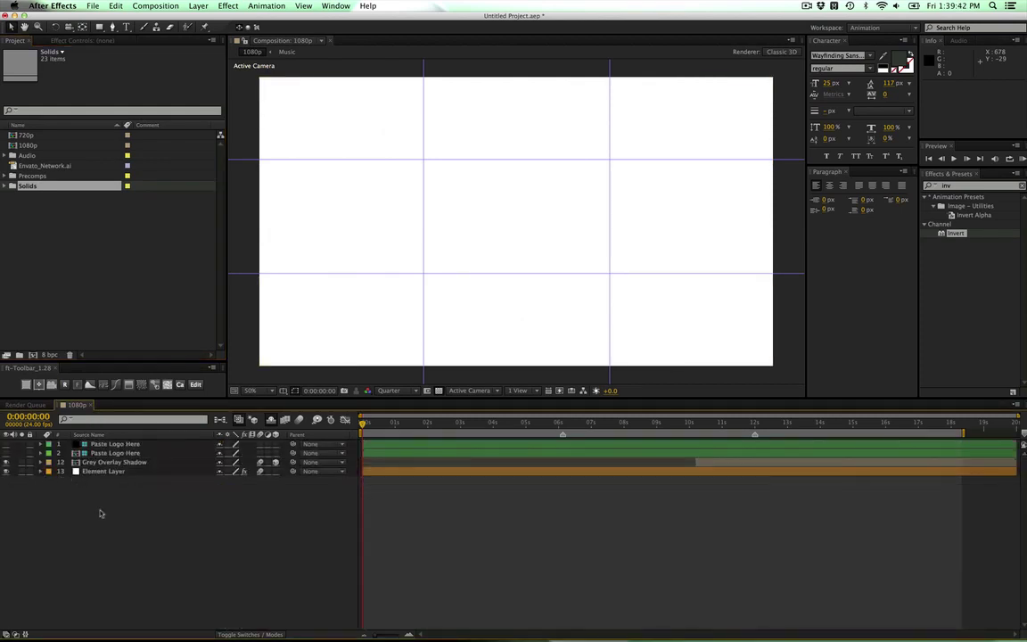
pyautogui.click(116, 444)
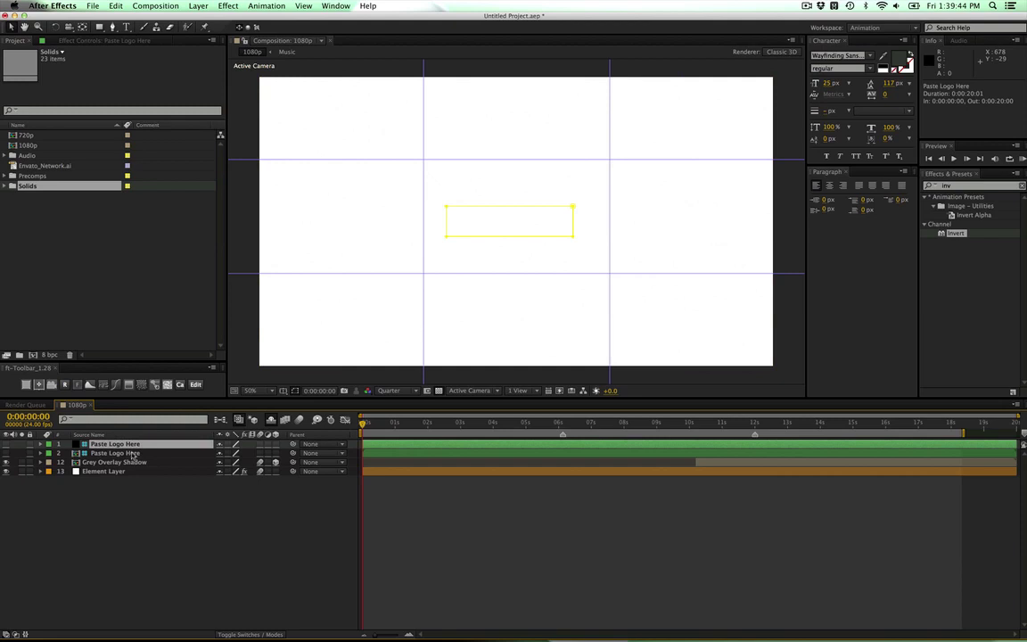
pyautogui.keyDown('shift'); pyautogui.click(134, 454); pyautogui.keyUp('shift')
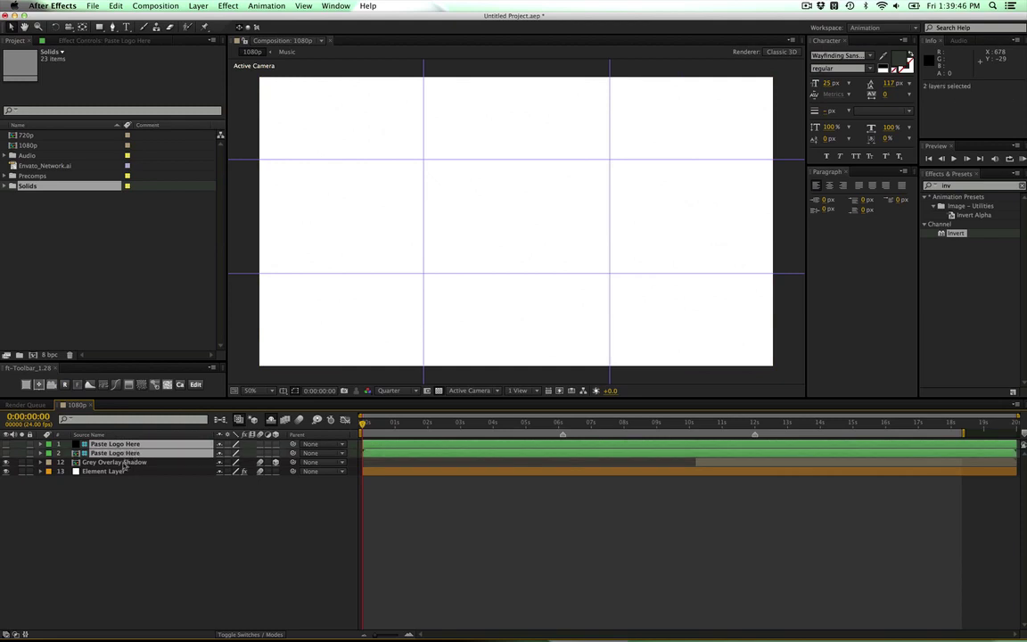
pyautogui.click(115, 499)
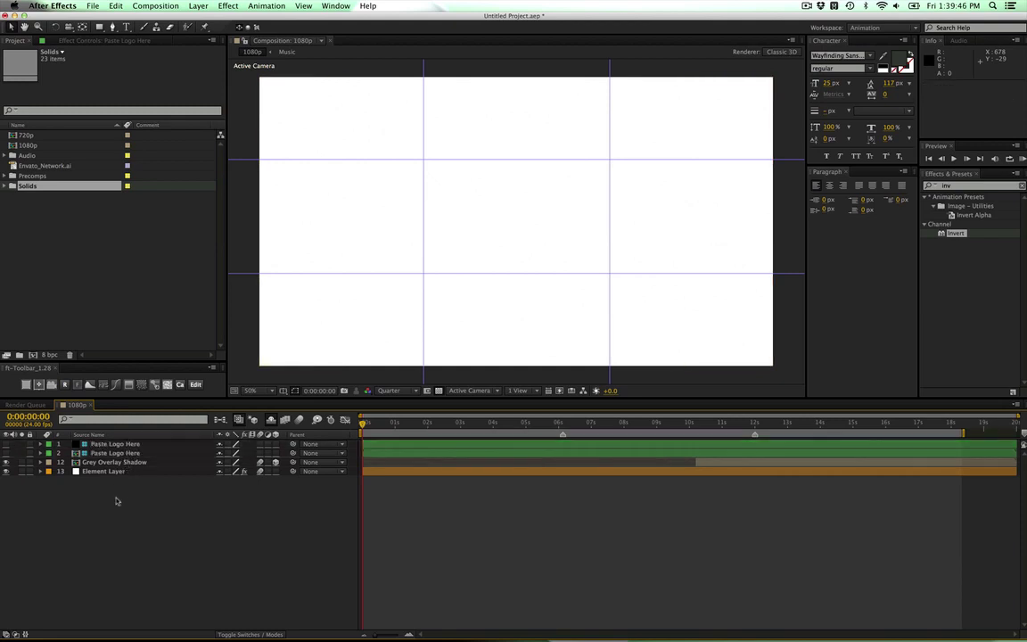
pyautogui.click(132, 445)
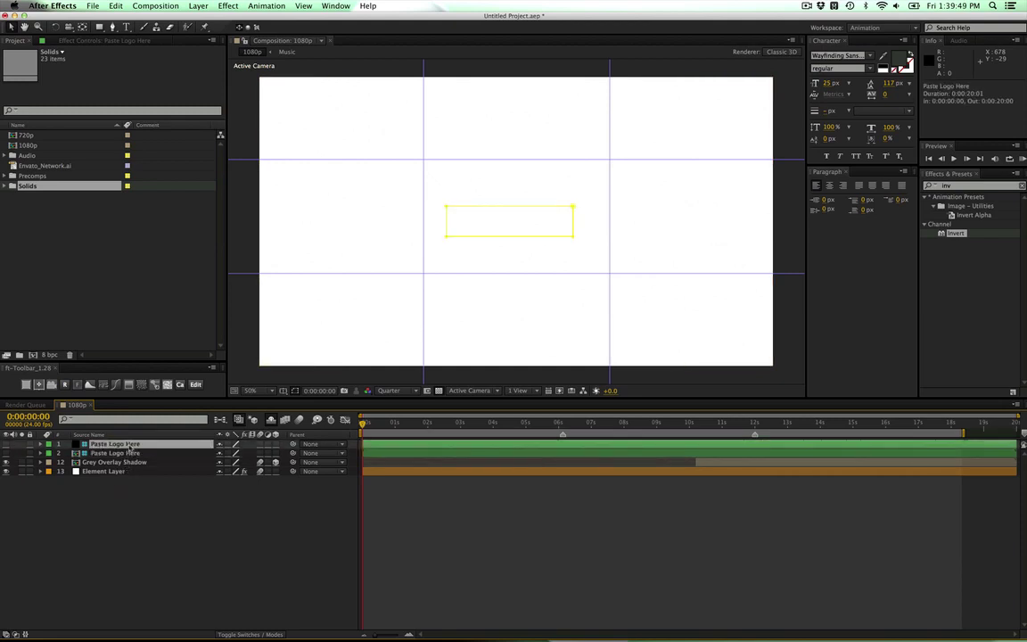
pyautogui.click(448, 237)
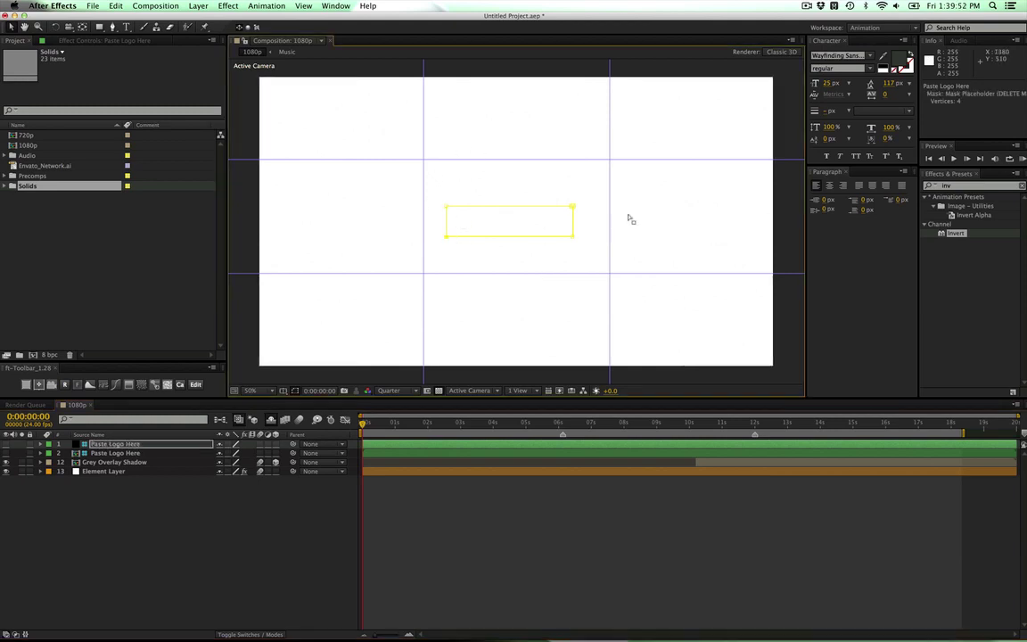
pyautogui.moveTo(588, 185); pyautogui.dragTo(415, 267)
pyautogui.press('m')
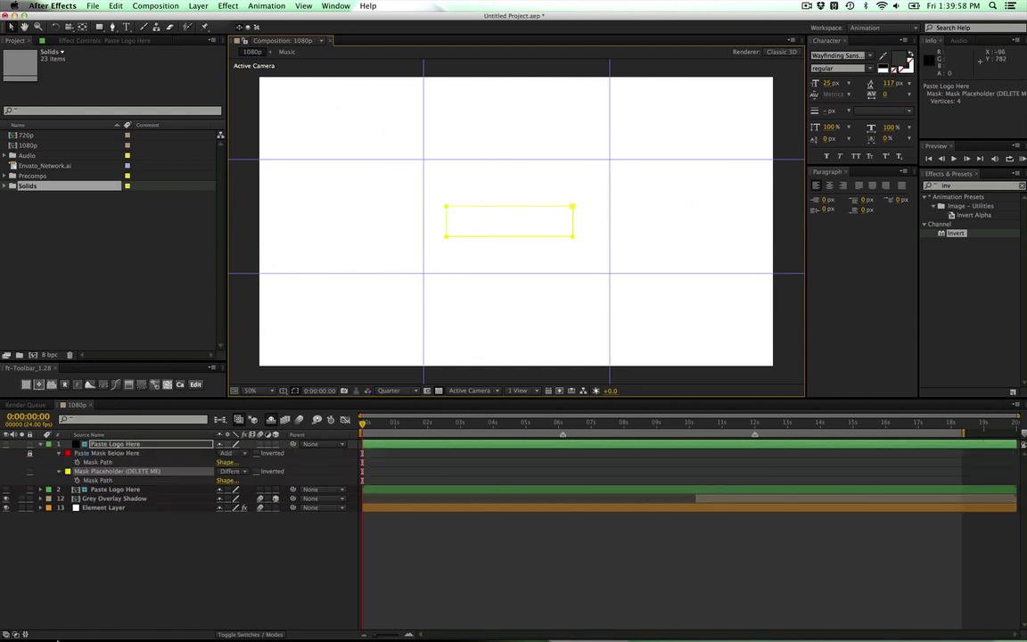
pyautogui.press('Delete')
# Delete the Mask Placeholder (DELETE ME) mask from the second Paste Logo Here layer.
pyautogui.click(132, 473)
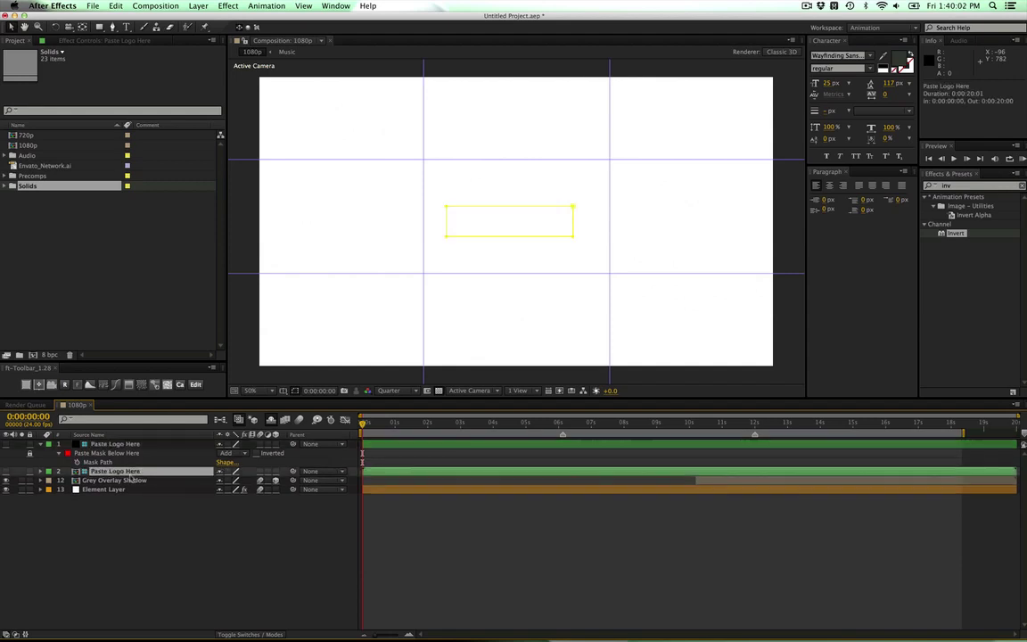
pyautogui.press('m')
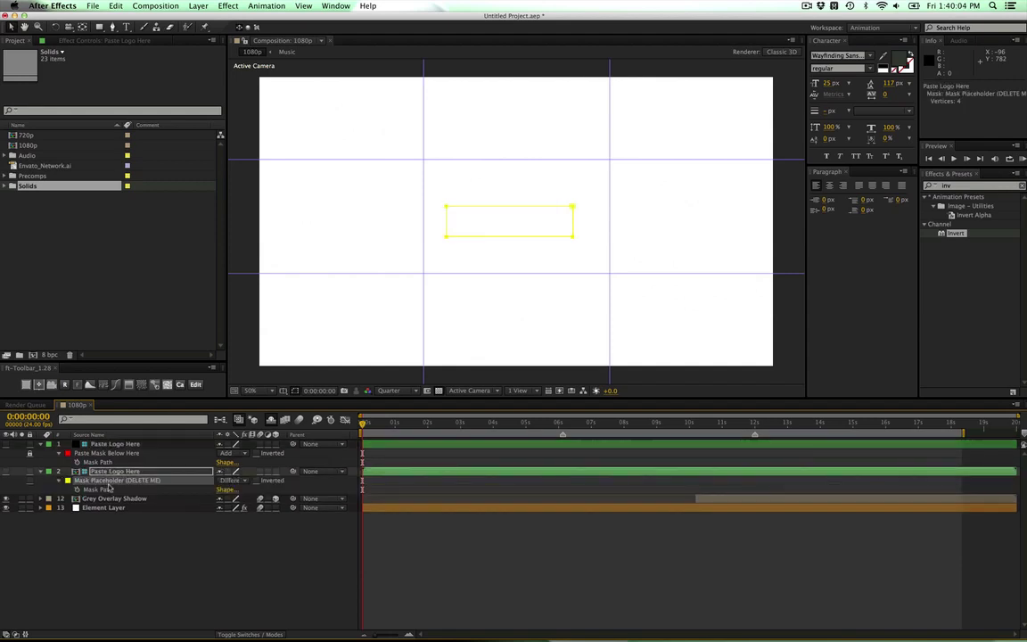
pyautogui.press('Delete')
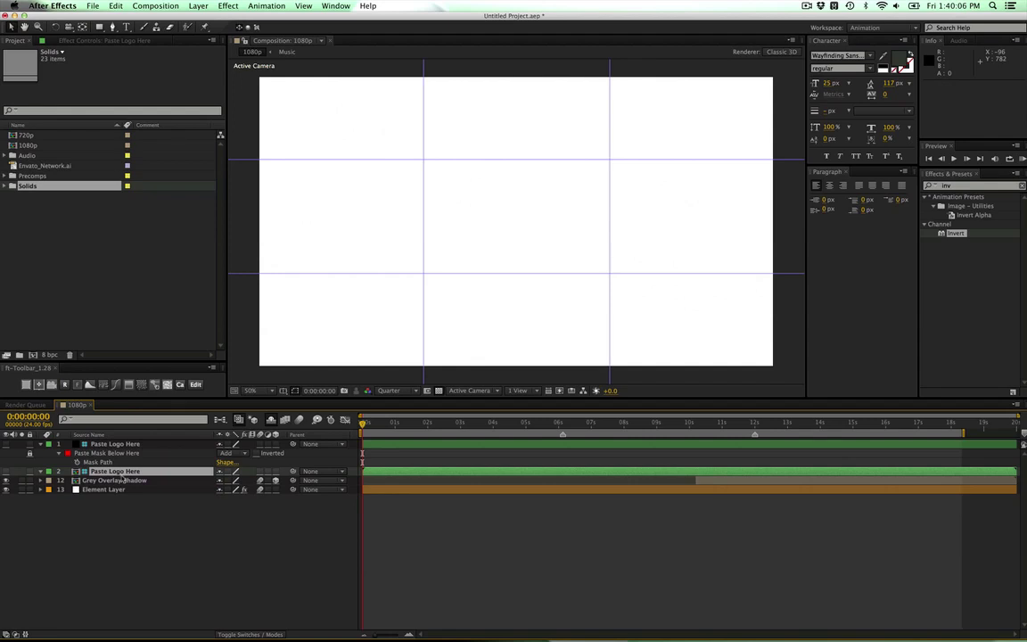
# Switch to Illustrator, where the videohive logo document is open.
pyautogui.press('super+Tab')
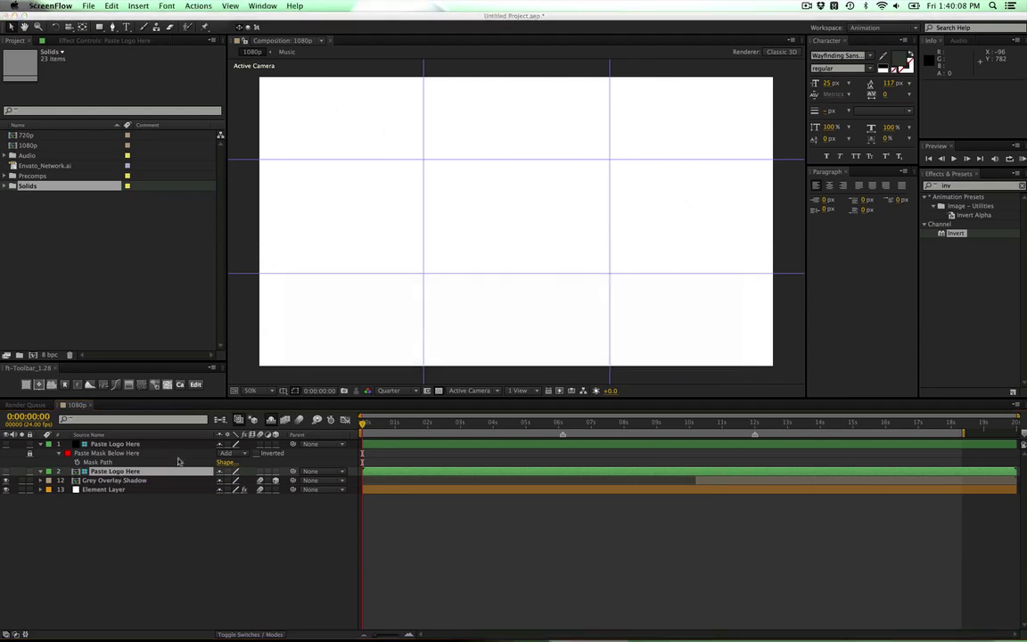
pyautogui.press('super+Tab')
pyautogui.press('Tab')
# Give the videohive icon shapes a default black fill and set their stroke to None.
pyautogui.moveTo(207, 217); pyautogui.dragTo(589, 342)
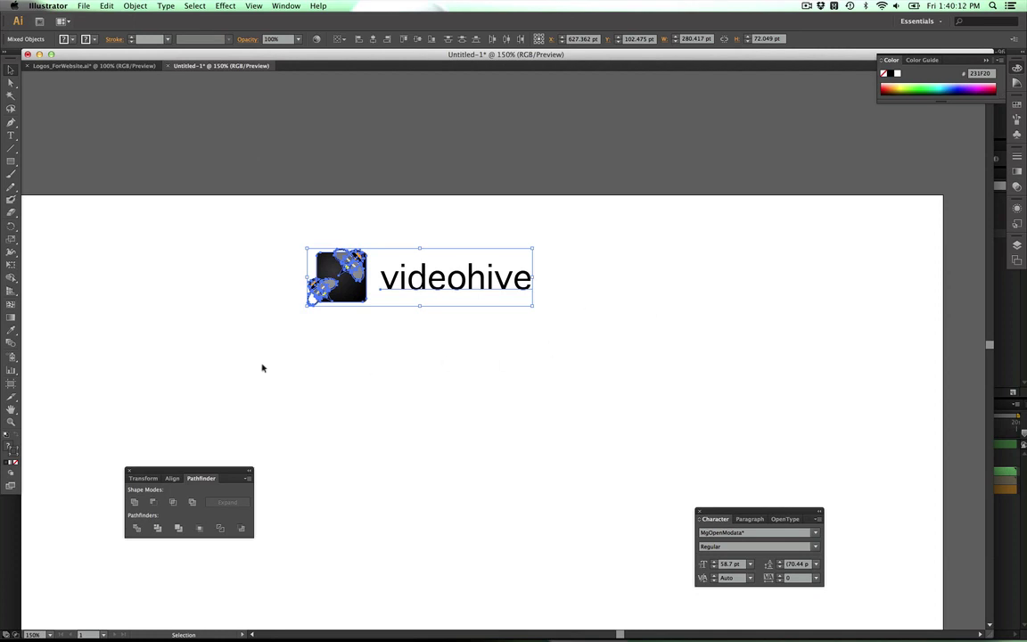
pyautogui.moveTo(262, 364); pyautogui.dragTo(371, 228)
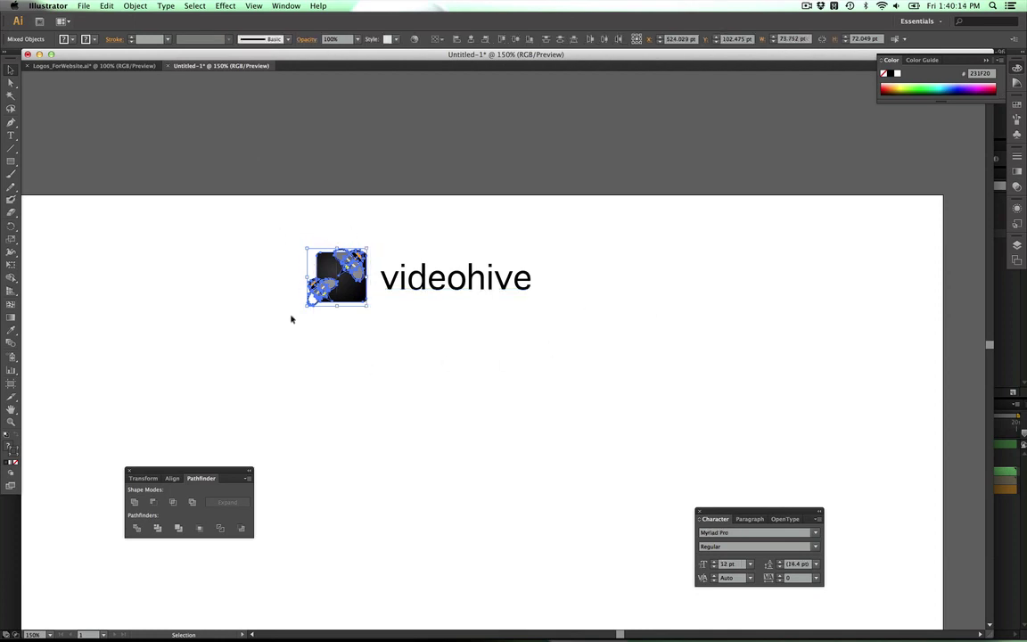
pyautogui.moveTo(282, 357); pyautogui.dragTo(370, 231)
pyautogui.click(6, 437)
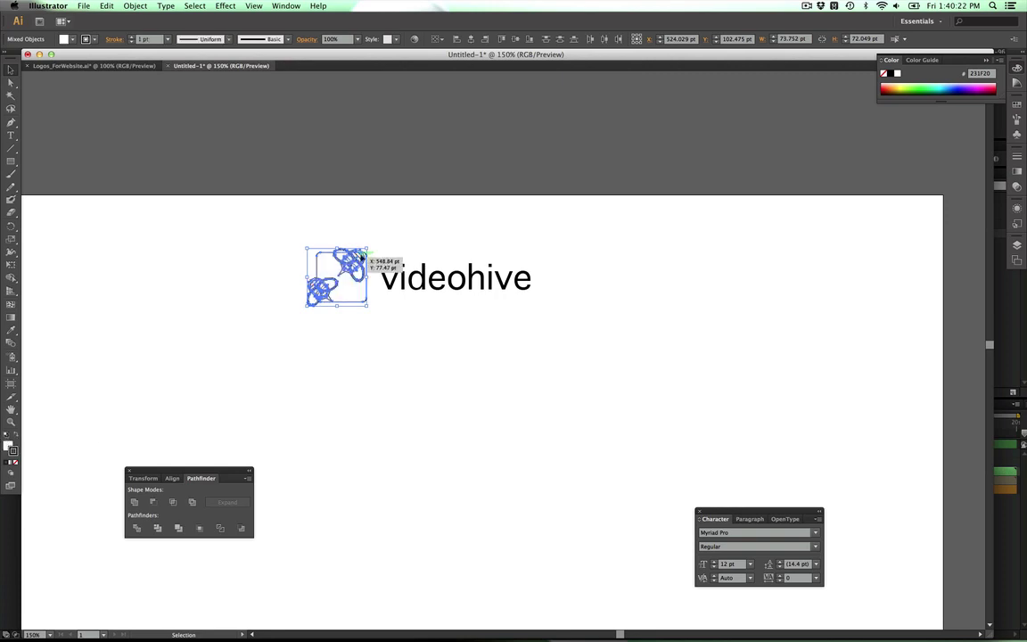
pyautogui.click(14, 436)
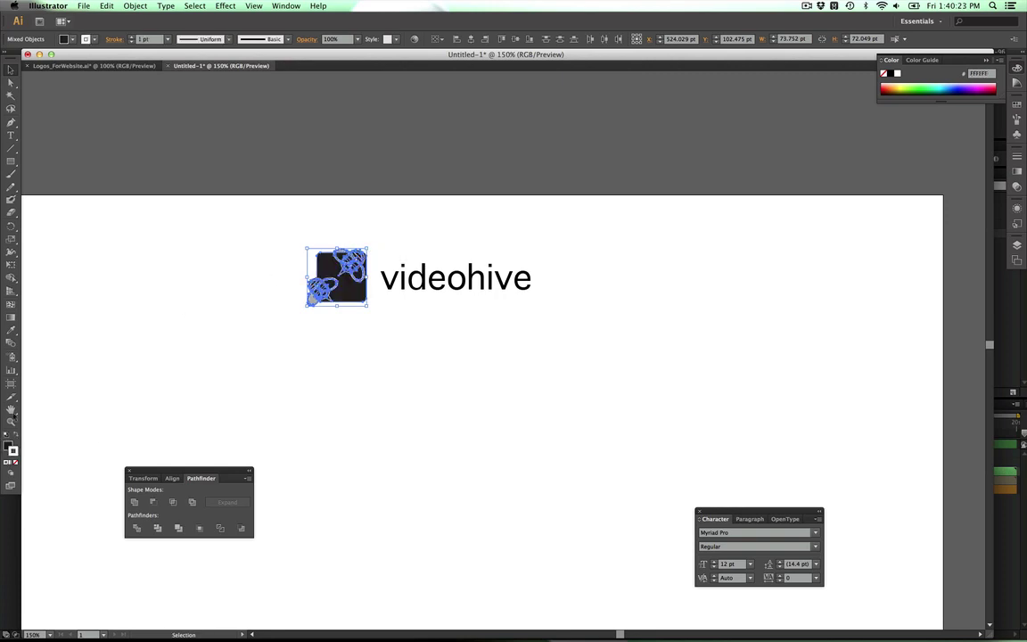
pyautogui.click(15, 463)
pyautogui.click(288, 362)
pyautogui.hotkey('shift', 'b')
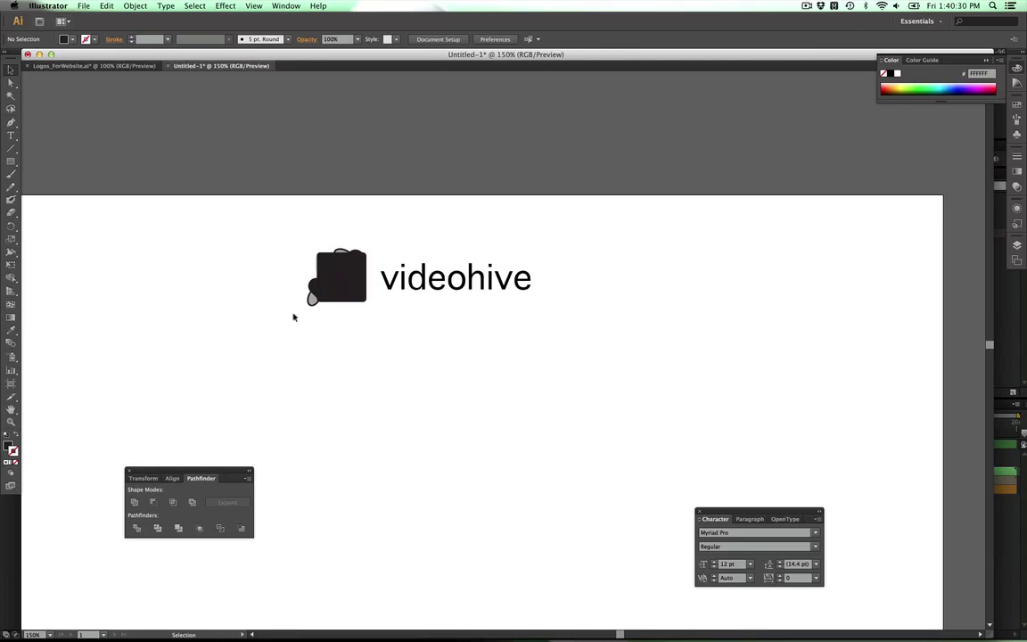
pyautogui.moveTo(293, 340); pyautogui.dragTo(369, 231)
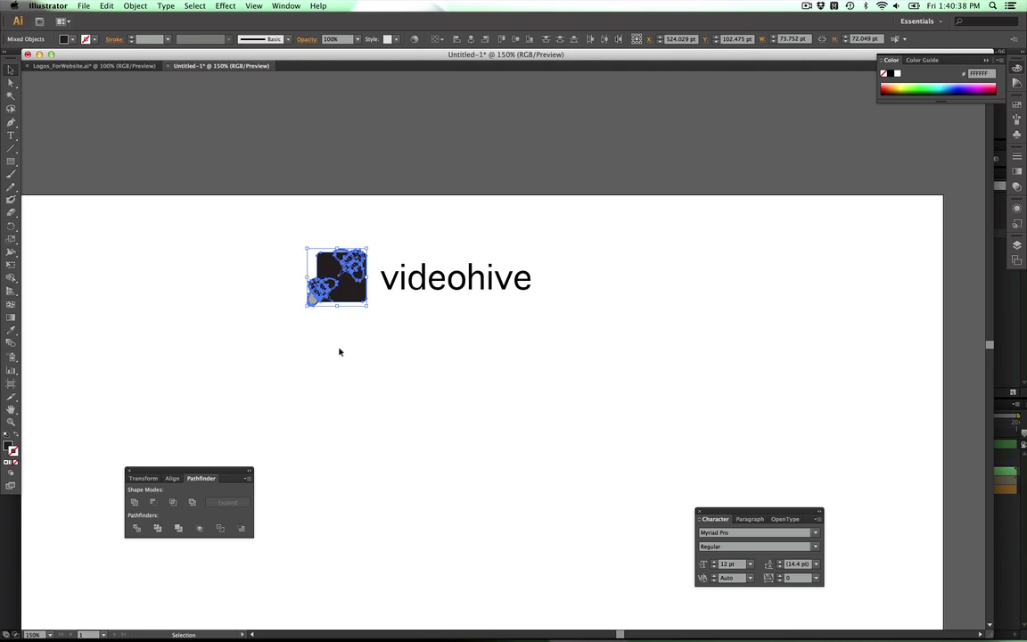
# Expand the videohive wordmark into outlines with Object > Expand, then return to After Effects.
pyautogui.click(370, 373)
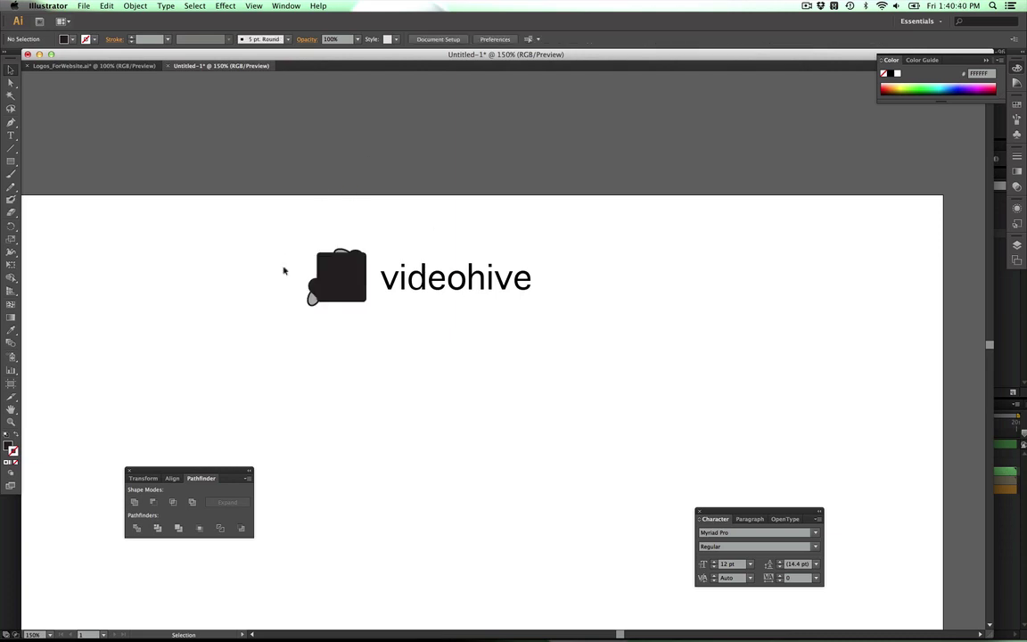
pyautogui.moveTo(385, 239); pyautogui.dragTo(687, 282)
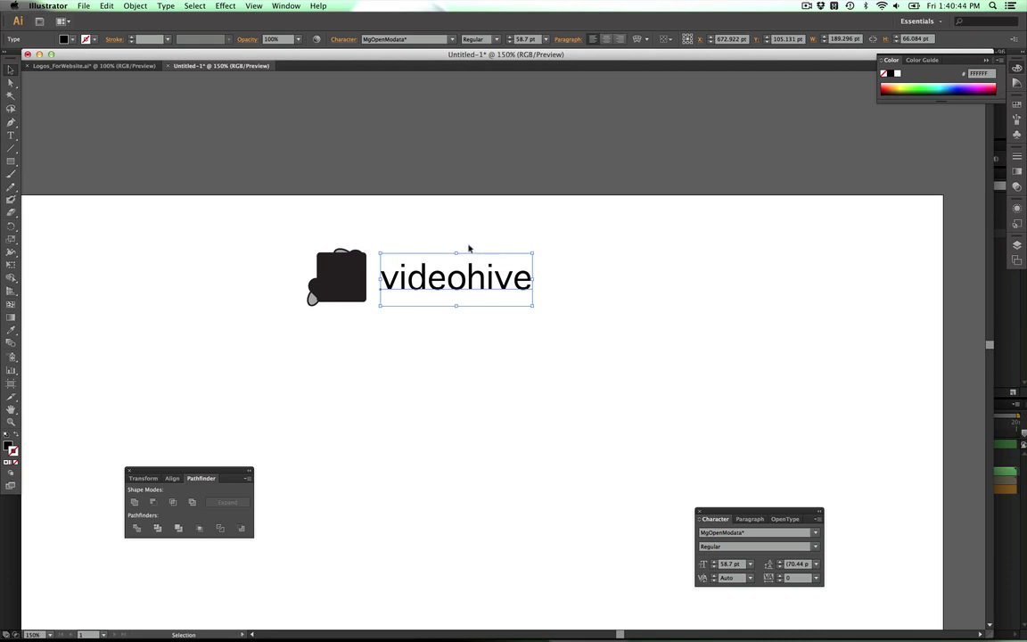
pyautogui.click(135, 5)
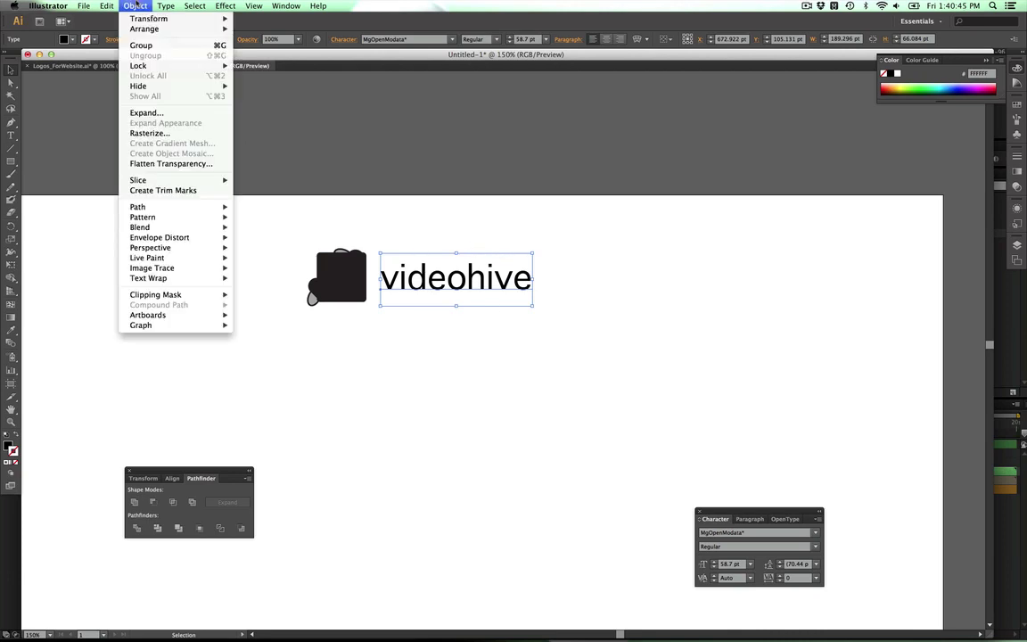
pyautogui.click(147, 114)
pyautogui.press('Return')
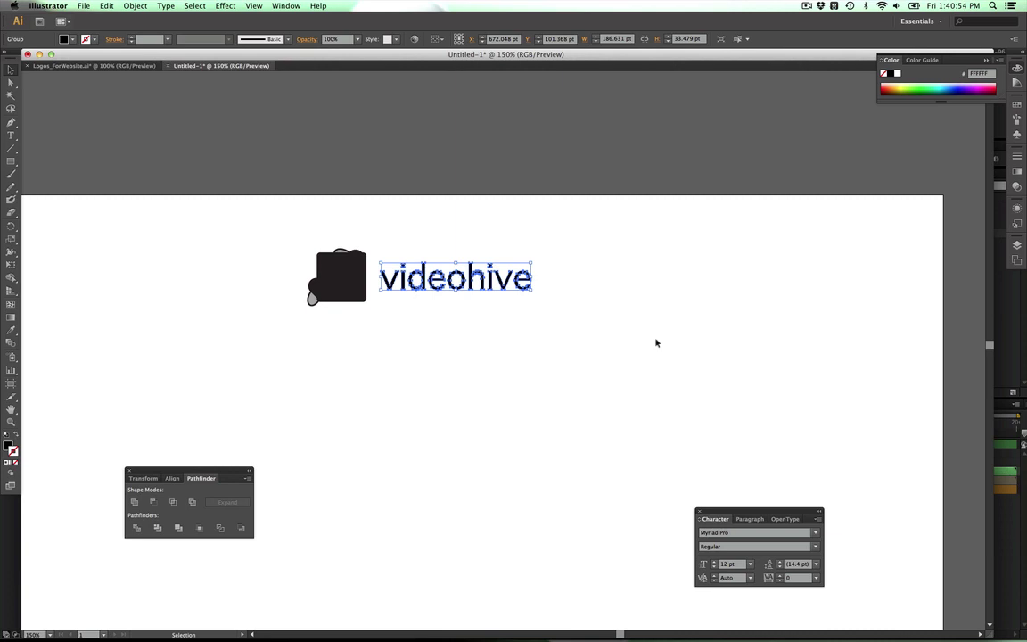
pyautogui.press('super+Tab')
pyautogui.press('super+Tab')
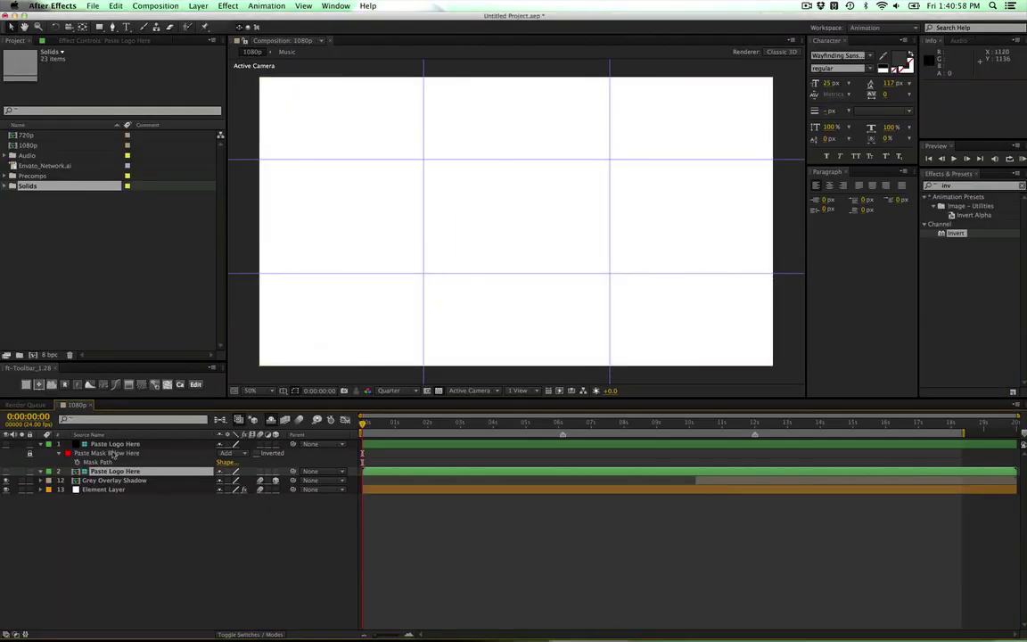
# Paste the logo outlines as masks on the top Paste Logo Here layer and scale them to about 338.6%.
pyautogui.click(125, 445)
pyautogui.press('super+v')
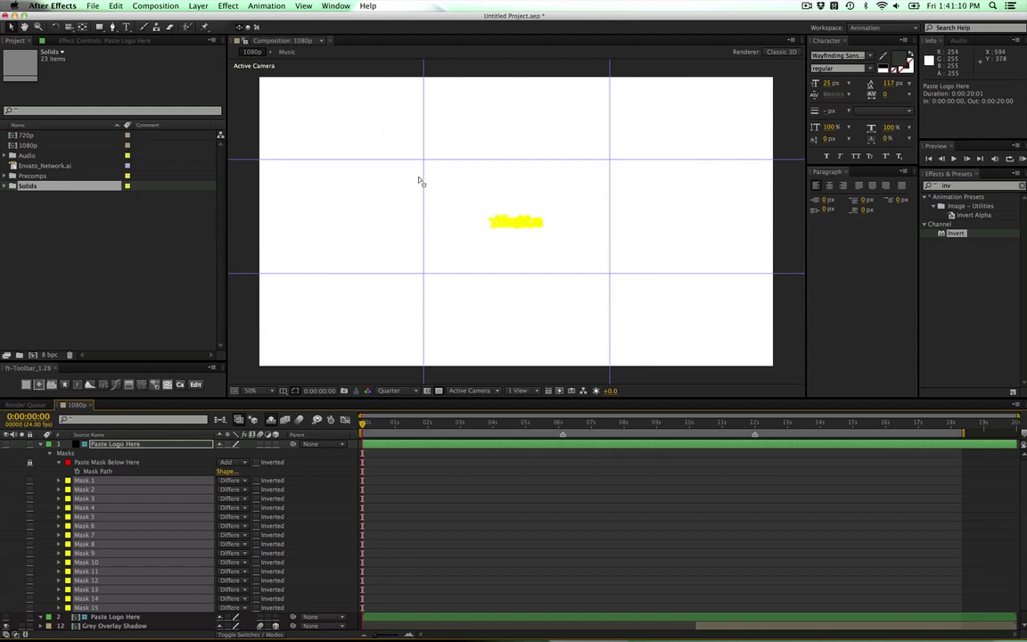
pyautogui.doubleClick(509, 227)
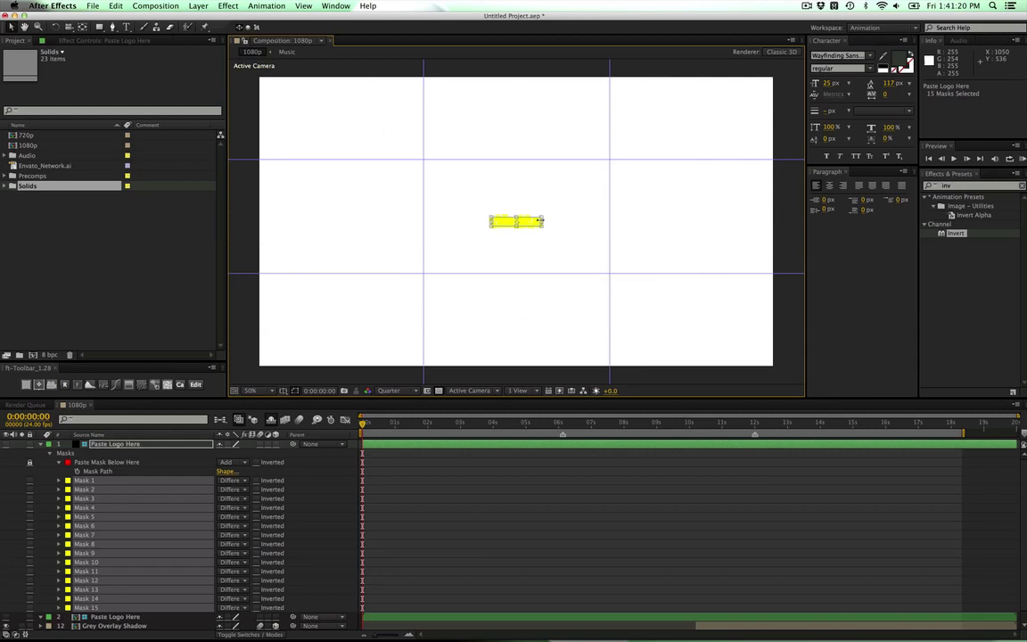
pyautogui.moveTo(541, 217); pyautogui.dragTo(602, 191)
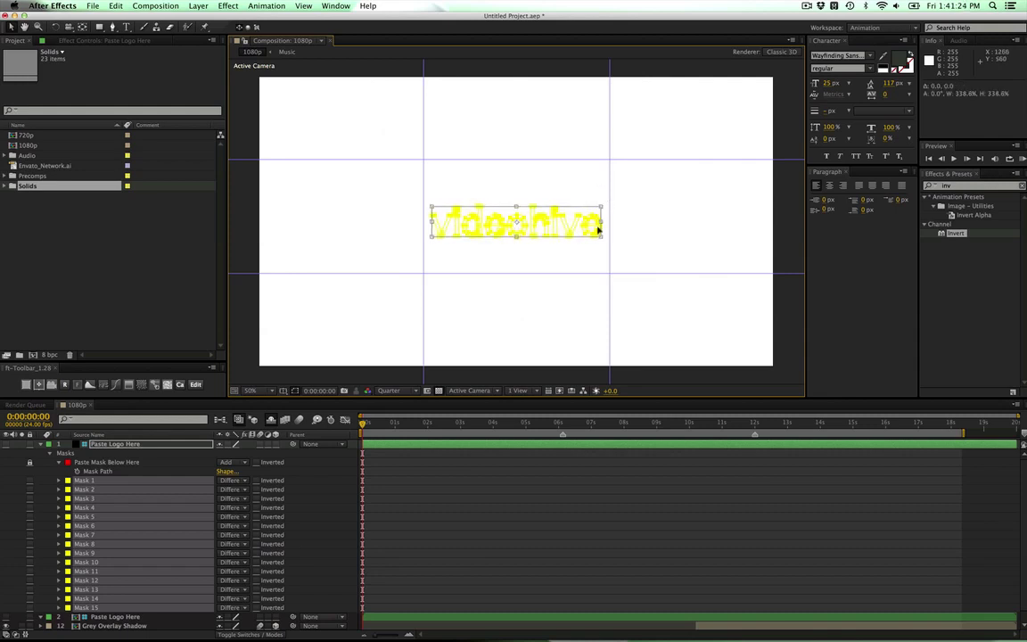
pyautogui.press('Return')
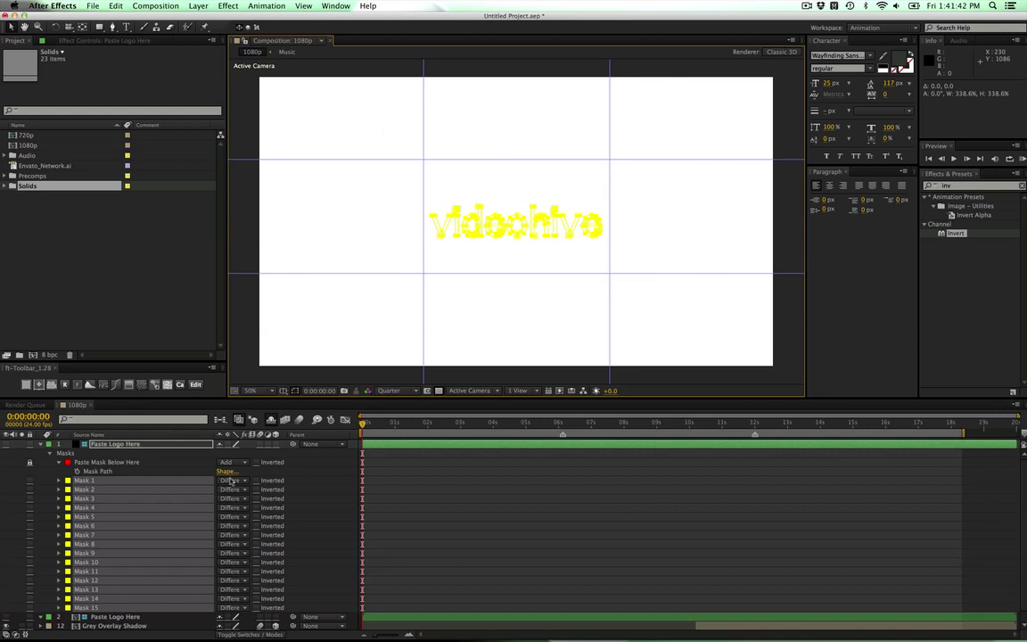
# Check the masks' blending mode, then collapse the mask lists of both Paste Logo Here layers.
pyautogui.click(230, 553)
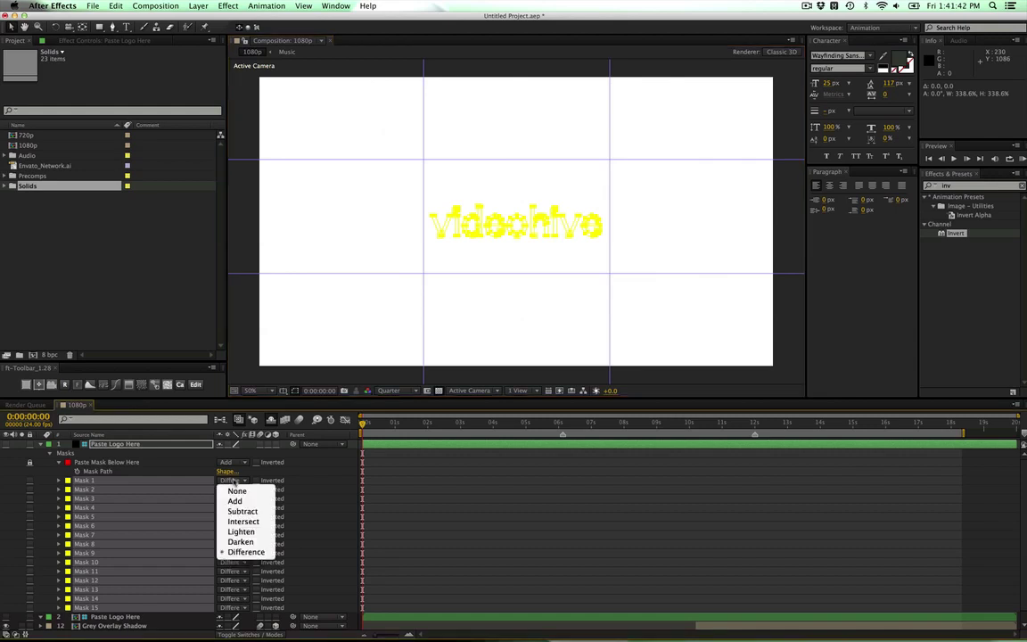
pyautogui.click(454, 493)
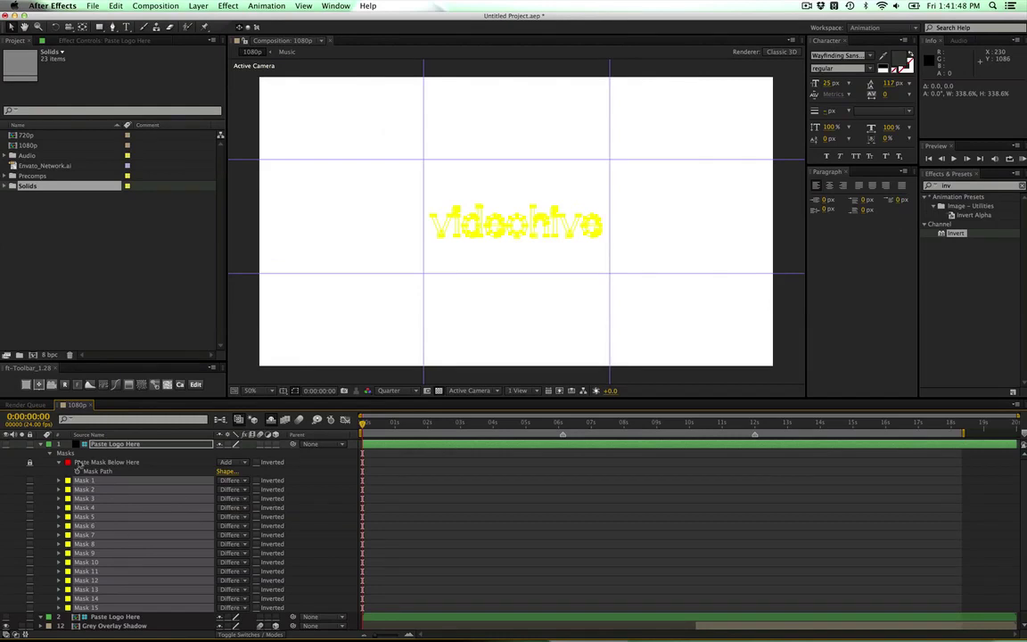
pyautogui.press('m')
pyautogui.click(111, 453)
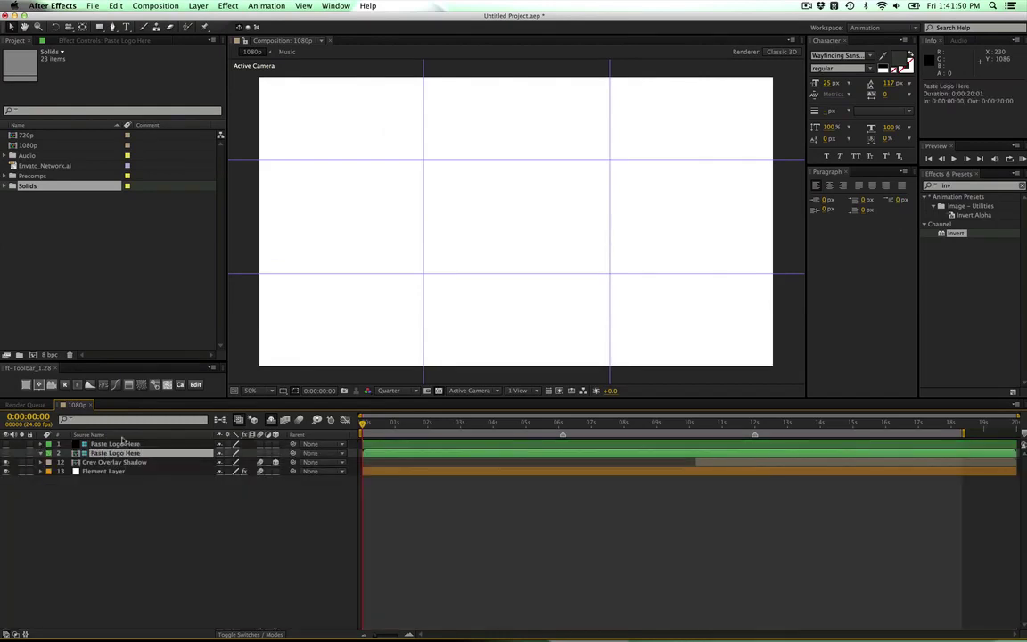
pyautogui.press('m')
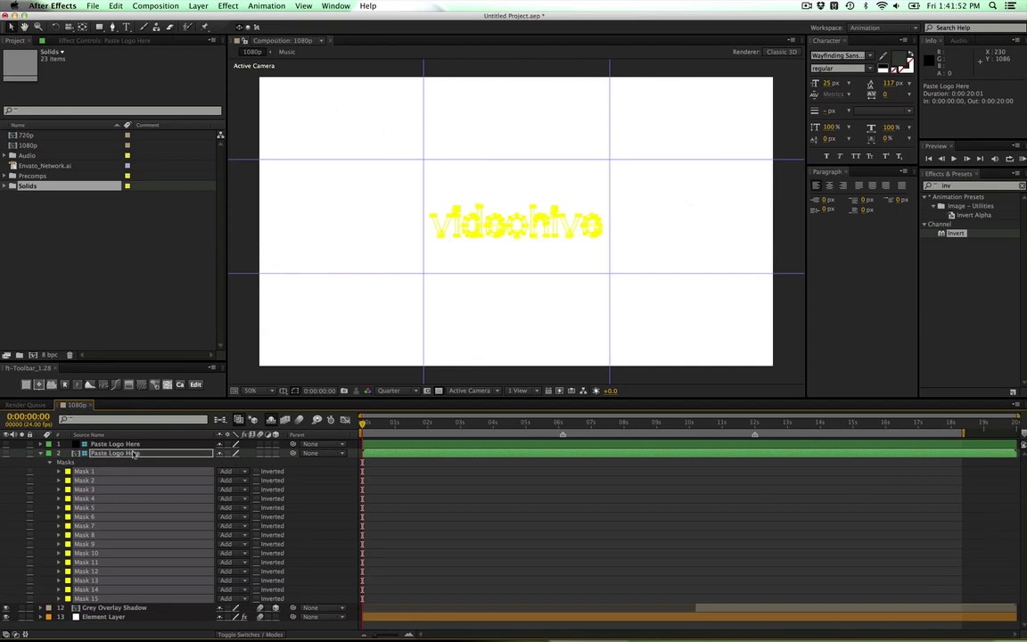
pyautogui.click(41, 453)
pyautogui.click(122, 444)
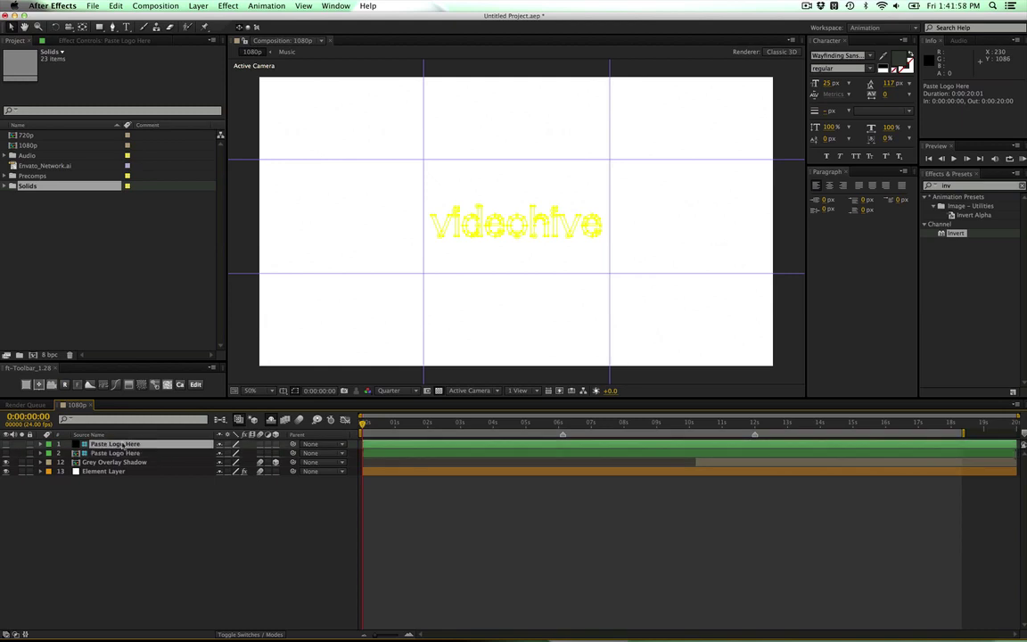
pyautogui.click(105, 471)
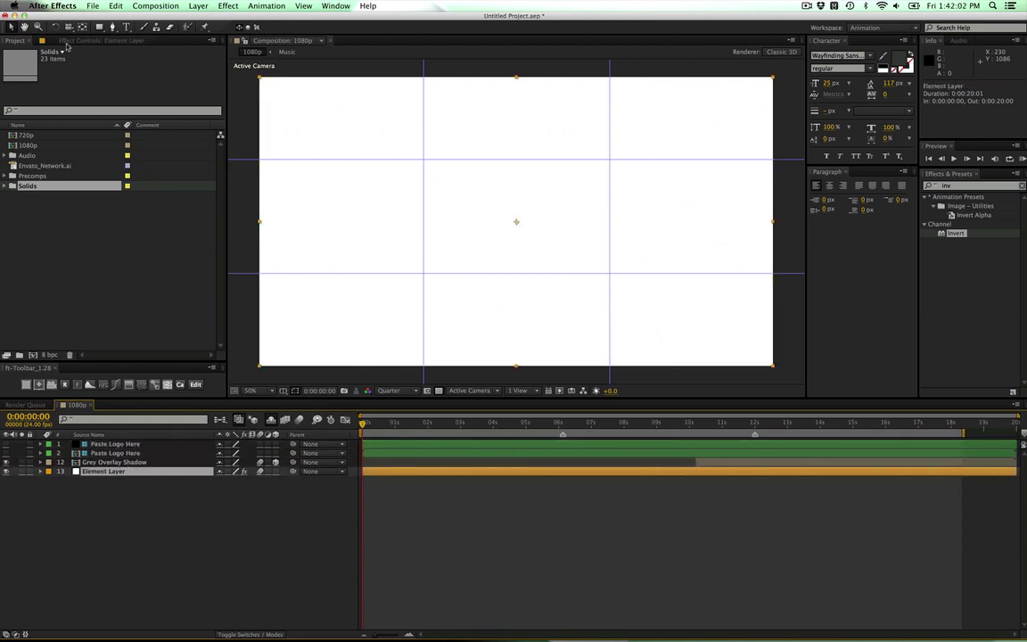
# Open Element's 3D Scene Setup and orbit the extruded videohive logo.
pyautogui.click(60, 40)
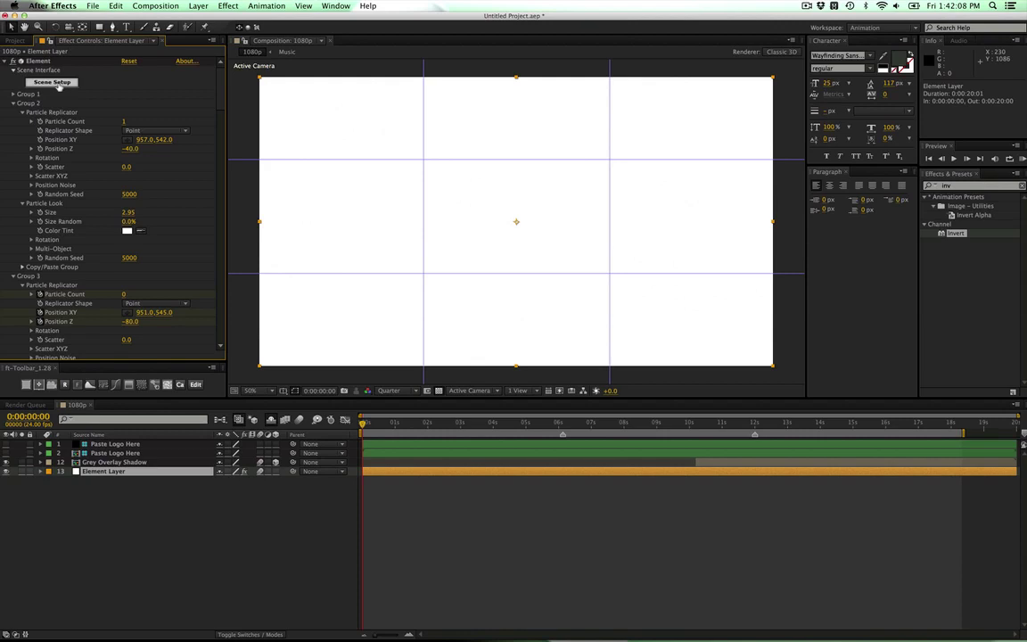
pyautogui.click(56, 83)
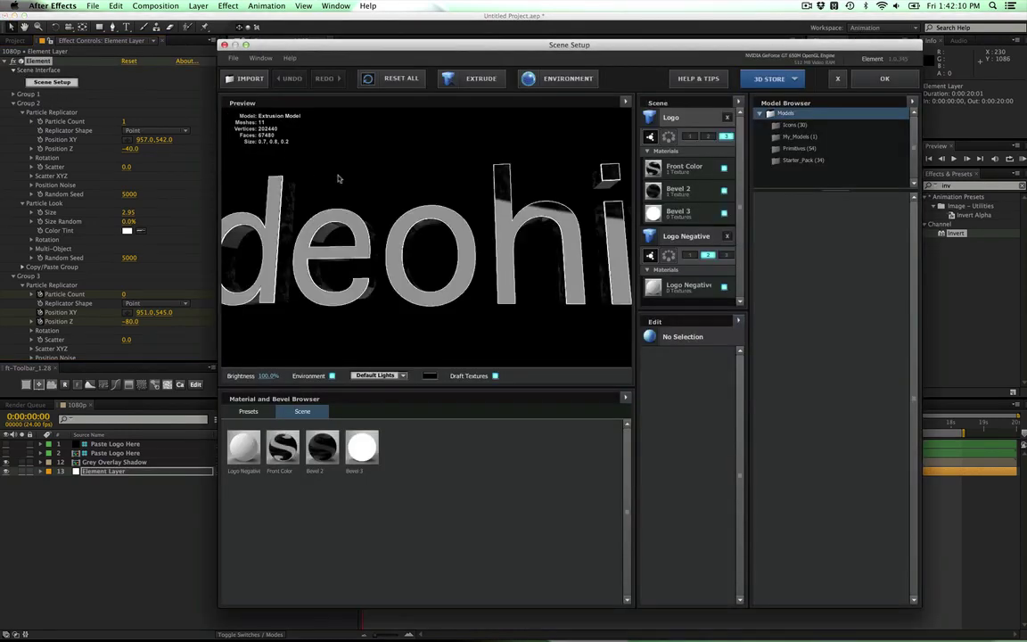
pyautogui.moveTo(376, 201); pyautogui.dragTo(436, 224)
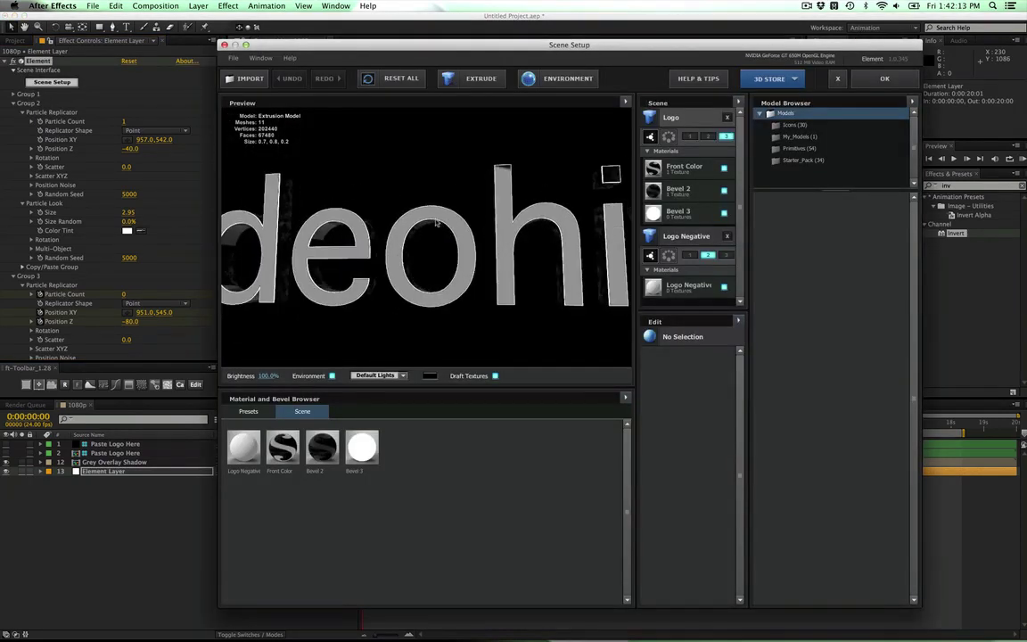
# Set the Front Color material's diffuse colour to blue 0005FF.
pyautogui.click(674, 169)
pyautogui.scroll(-5, 712, 477)
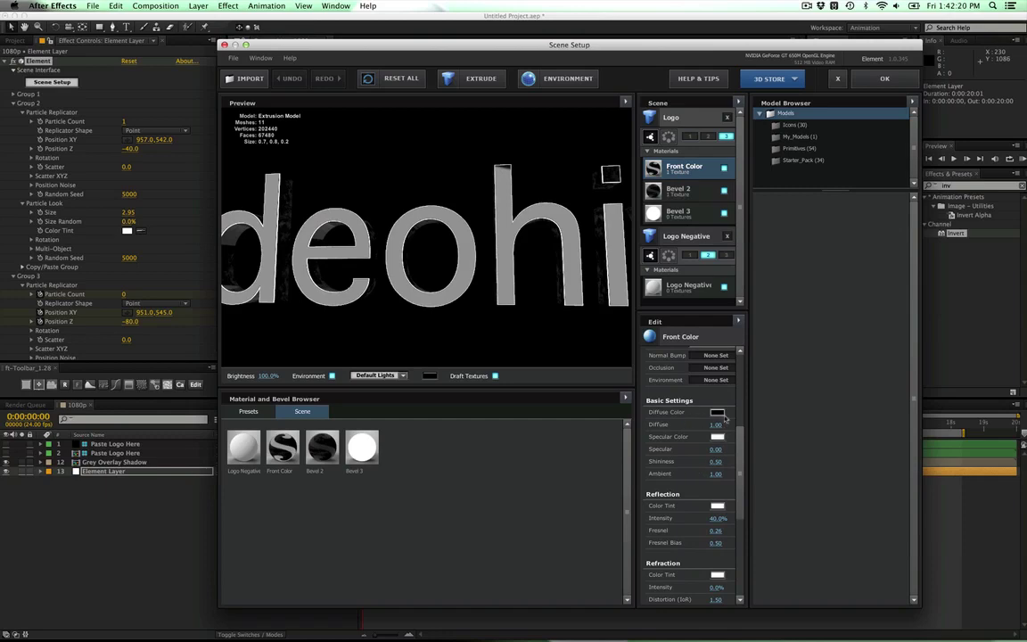
pyautogui.click(684, 415)
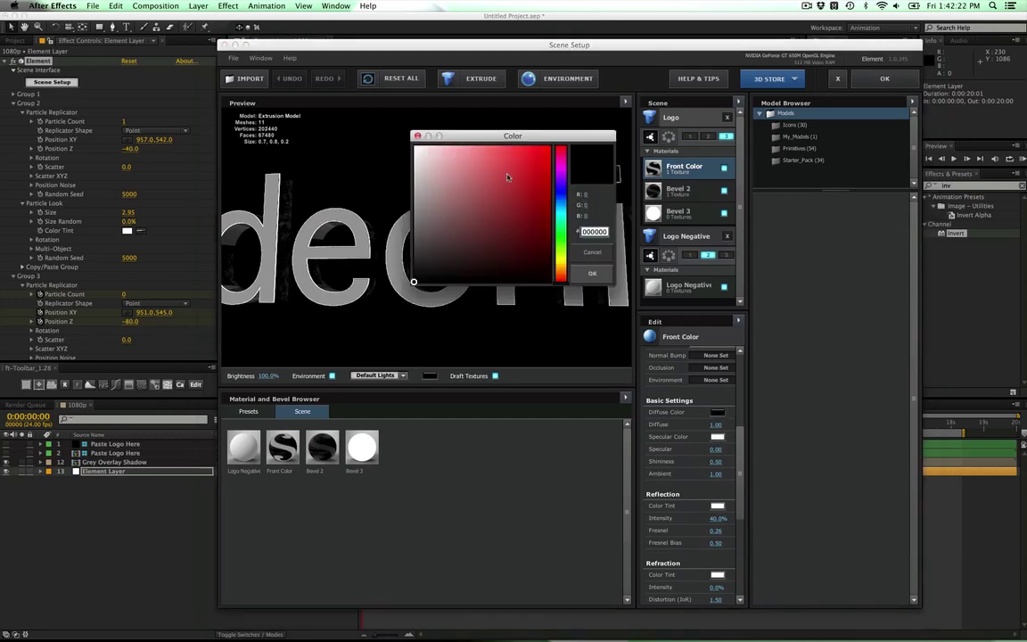
pyautogui.moveTo(507, 177); pyautogui.dragTo(528, 132)
pyautogui.click(563, 193)
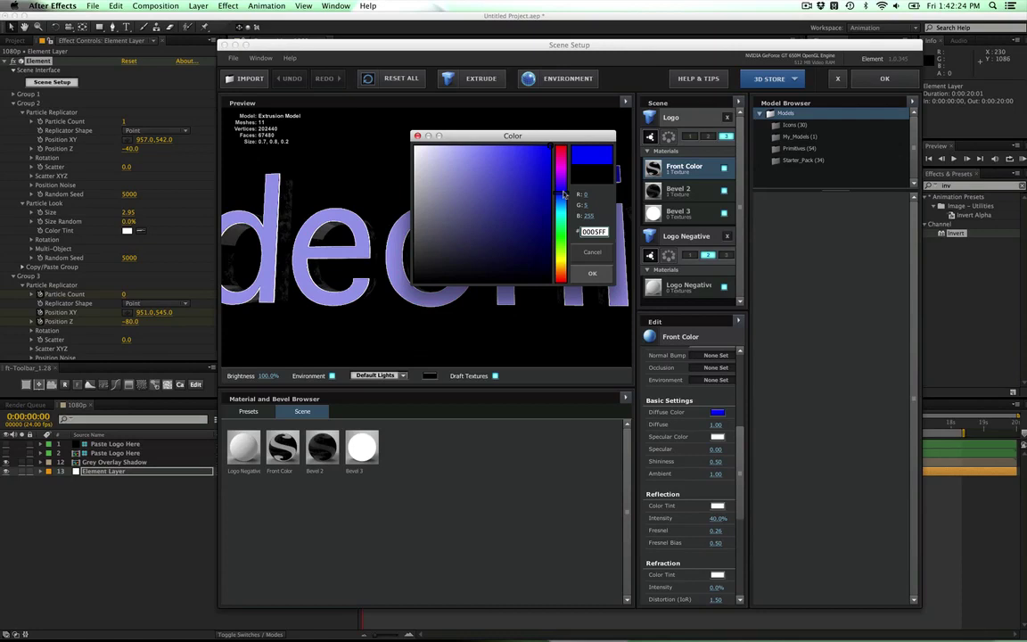
pyautogui.press('Return')
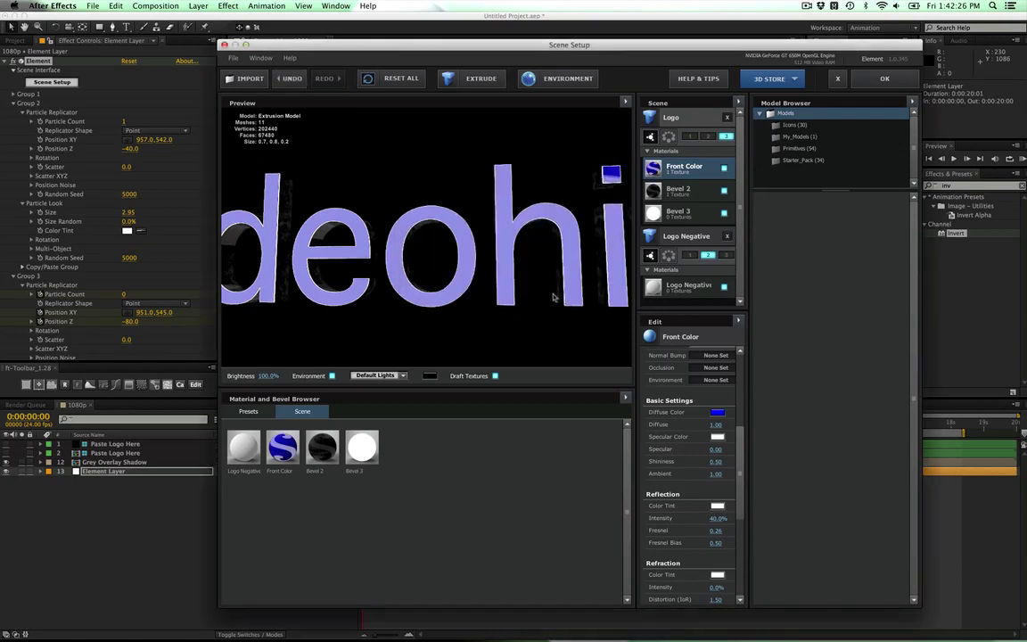
pyautogui.moveTo(553, 297); pyautogui.dragTo(578, 297)
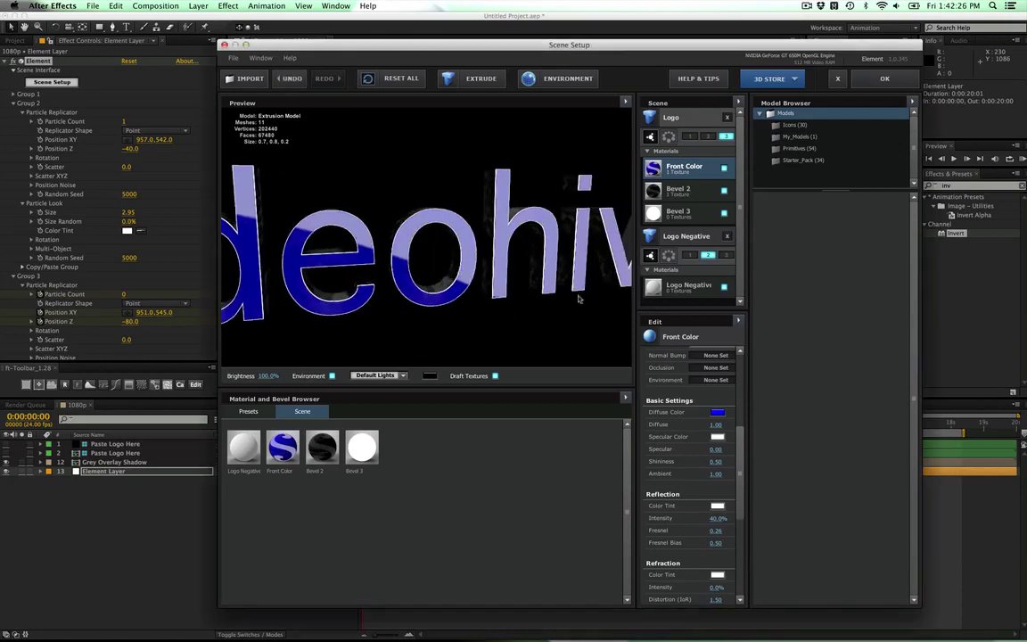
# Try a pinkish-grey Bevel 2 colour, cancel it, and close Scene Setup with OK.
pyautogui.click(678, 190)
pyautogui.moveTo(437, 224); pyautogui.dragTo(407, 162)
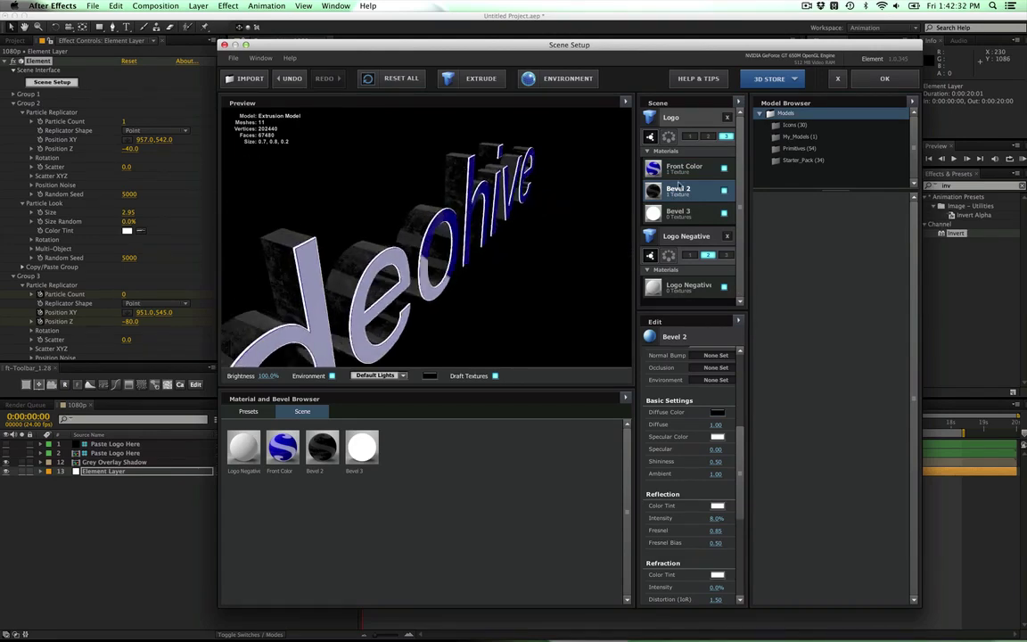
pyautogui.click(717, 412)
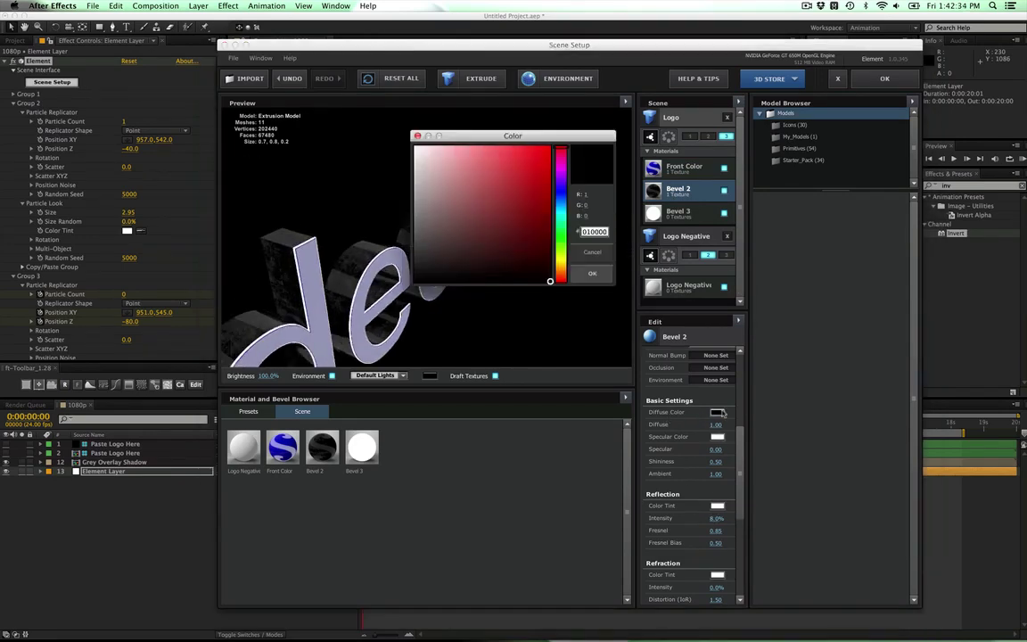
pyautogui.moveTo(521, 226)
pyautogui.mouseDown()
pyautogui.moveTo(480, 148)
pyautogui.moveTo(470, 161)
pyautogui.moveTo(482, 202)
pyautogui.moveTo(440, 215)
pyautogui.mouseUp()
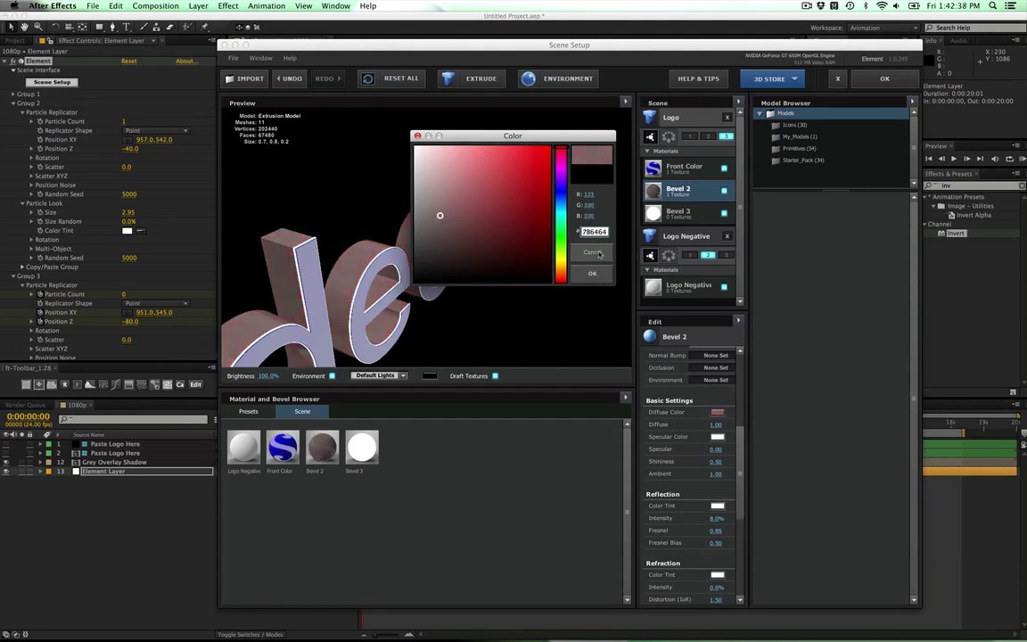
pyautogui.press('Escape')
pyautogui.moveTo(412, 261); pyautogui.dragTo(432, 273)
pyautogui.press('Return')
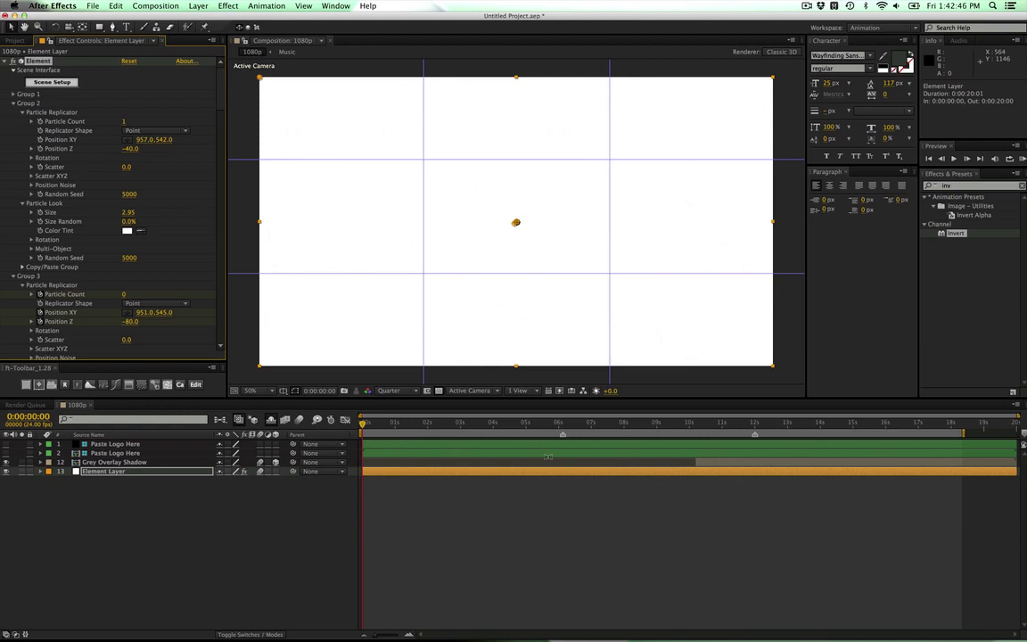
# Move to 0:00:11:03 and expand the Element Layer's Custom Text and Masks settings.
pyautogui.moveTo(540, 425); pyautogui.dragTo(665, 426)
pyautogui.click(727, 425)
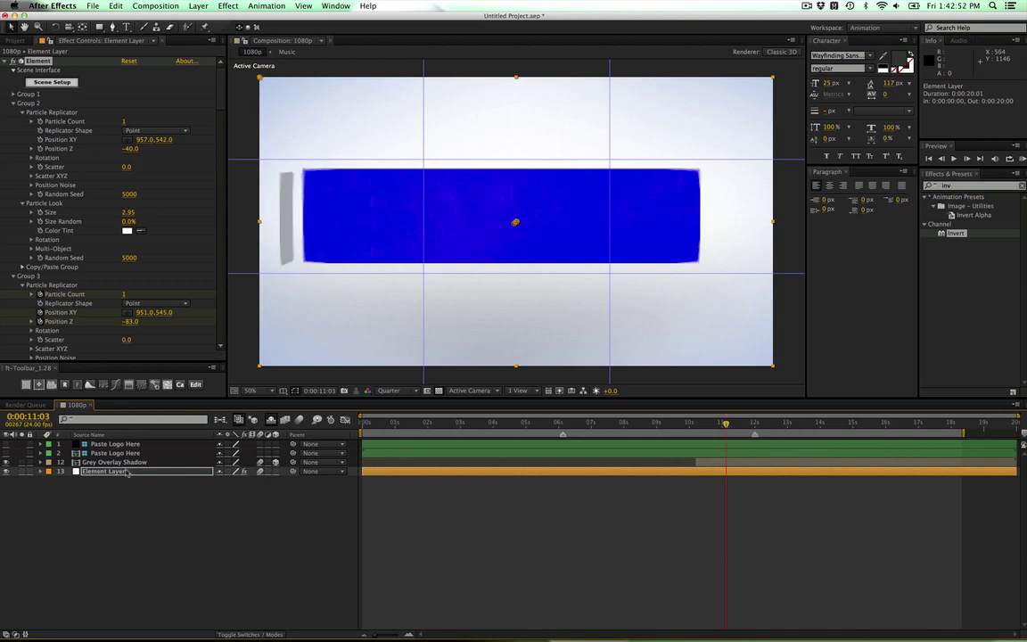
pyautogui.click(66, 474)
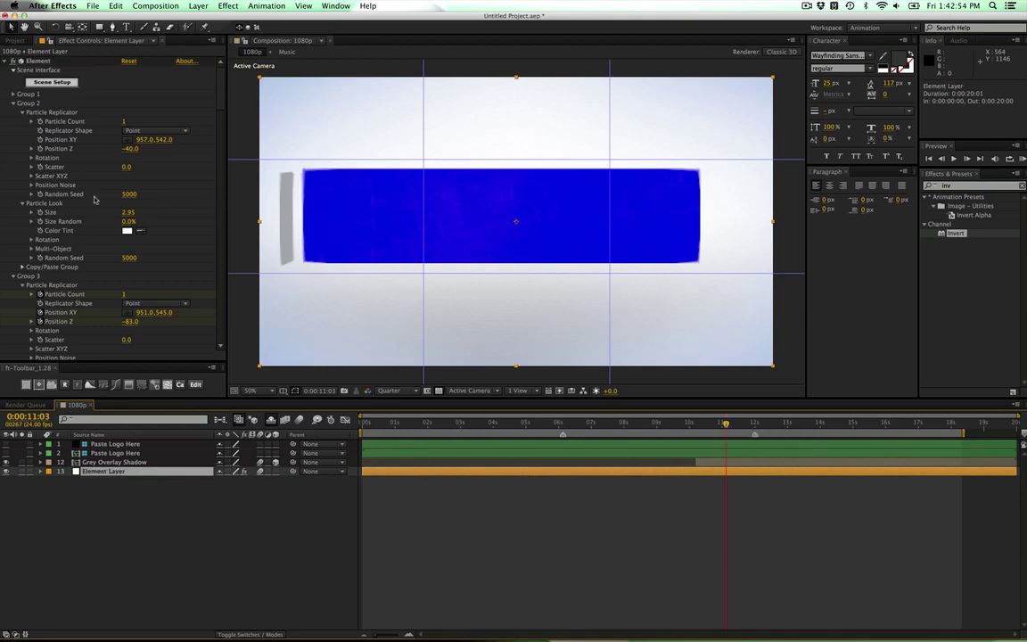
pyautogui.scroll(-10, 92, 196)
pyautogui.scroll(-15, 94, 201)
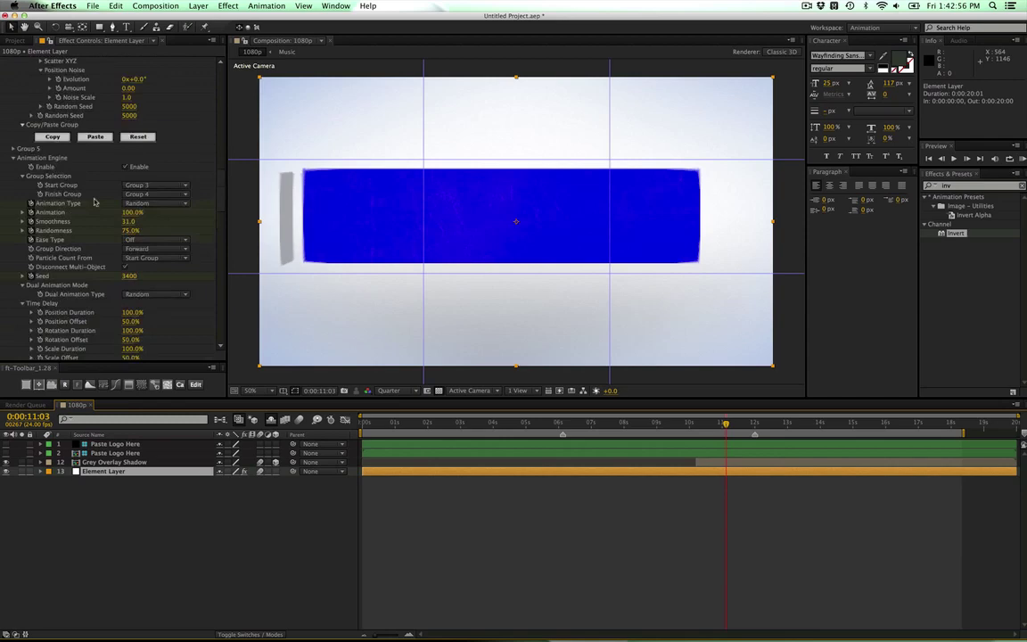
pyautogui.scroll(-20, 94, 202)
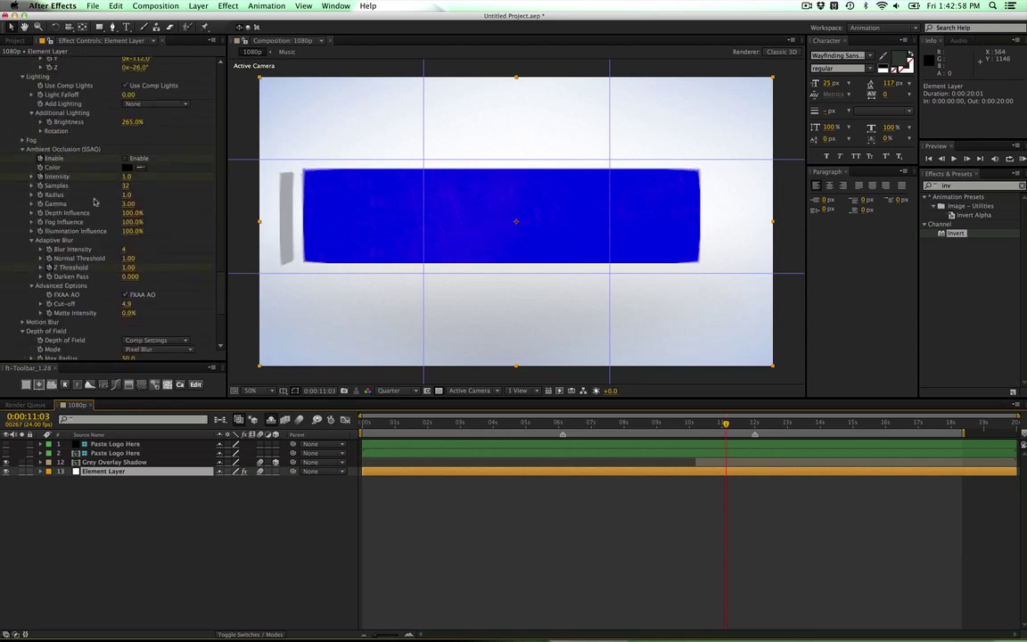
pyautogui.scroll(5, 94, 201)
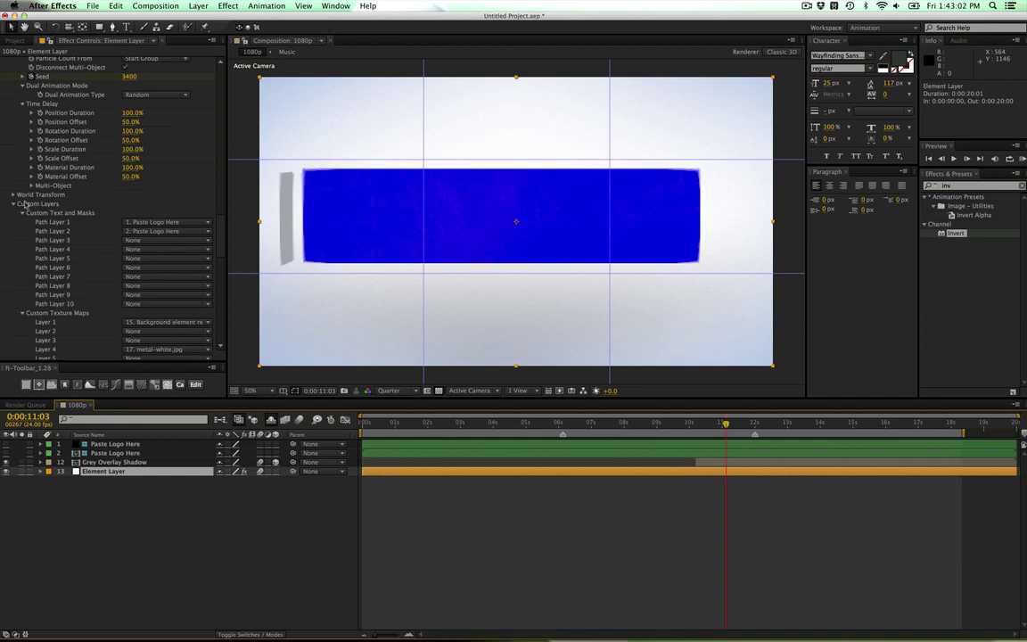
pyautogui.click(14, 205)
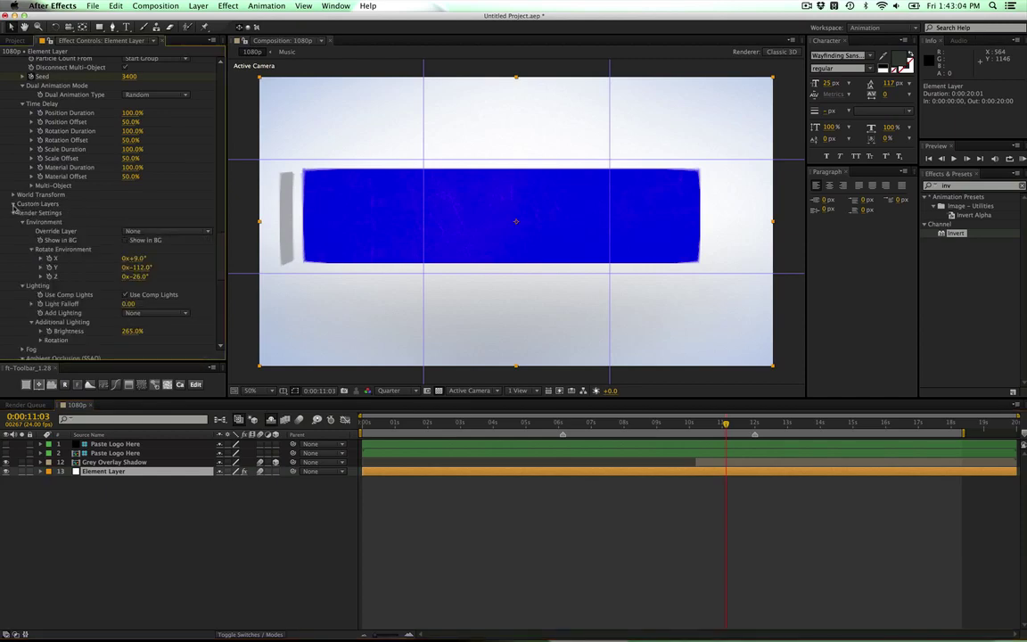
pyautogui.click(13, 204)
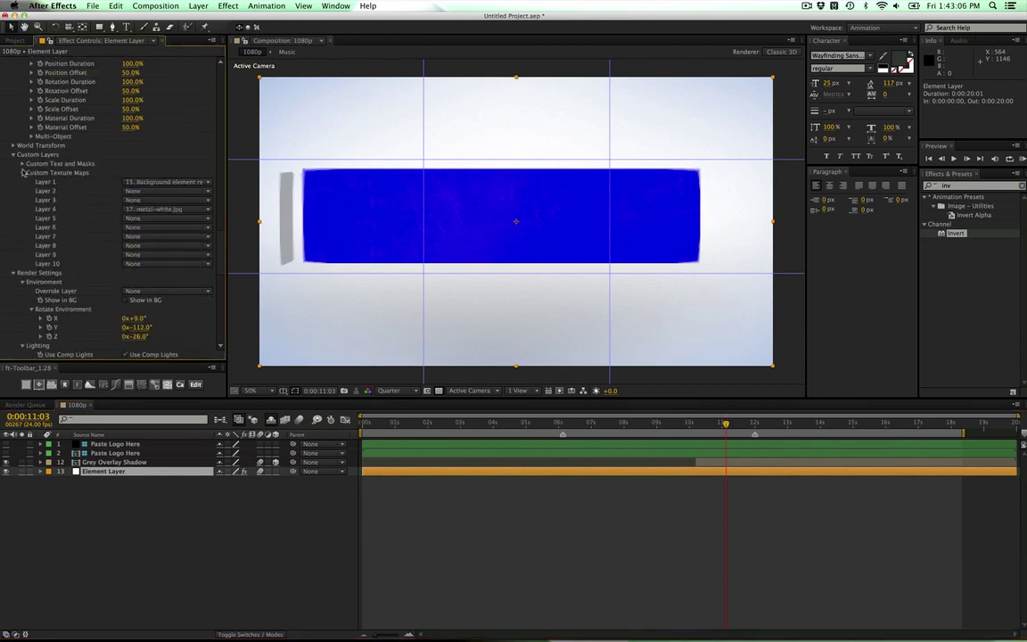
pyautogui.click(24, 173)
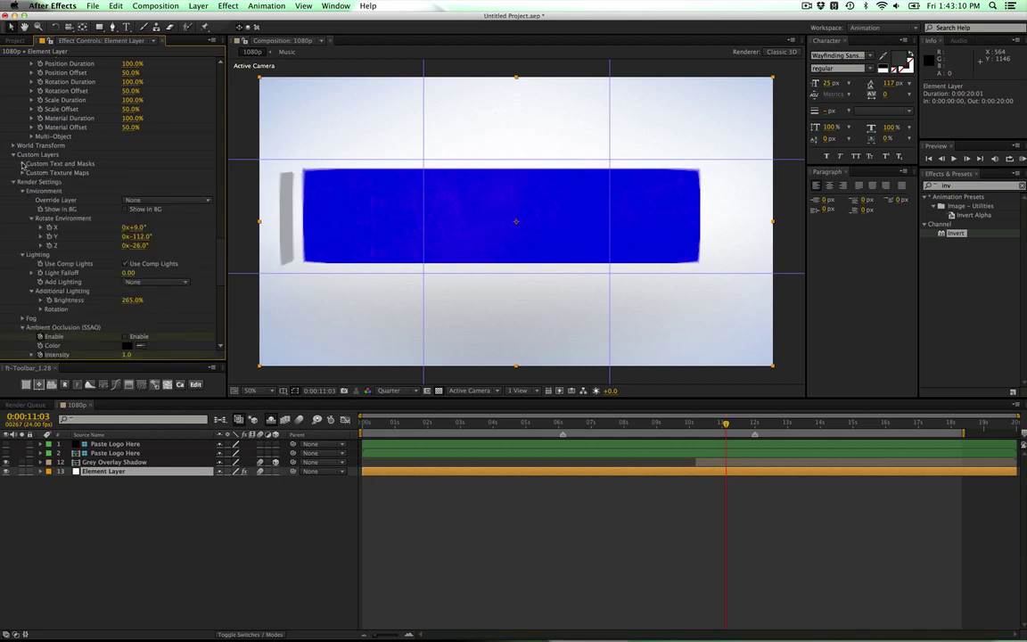
pyautogui.click(23, 164)
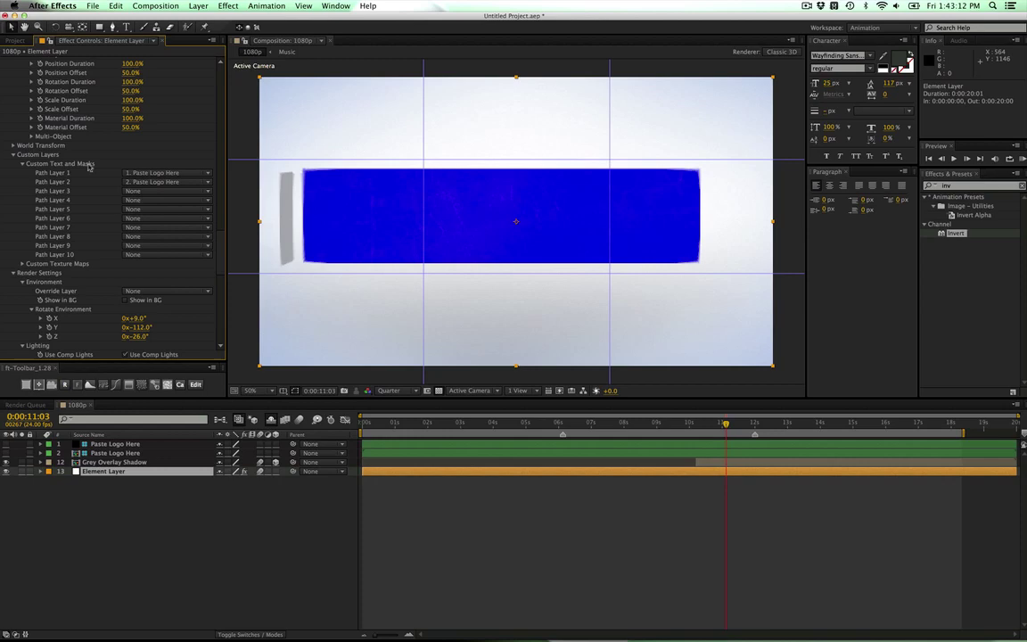
# Clear Path Layers 1 and 2 to None, then assign them to '1. Paste Logo Here' and '2. Paste Logo Here'.
pyautogui.click(162, 172)
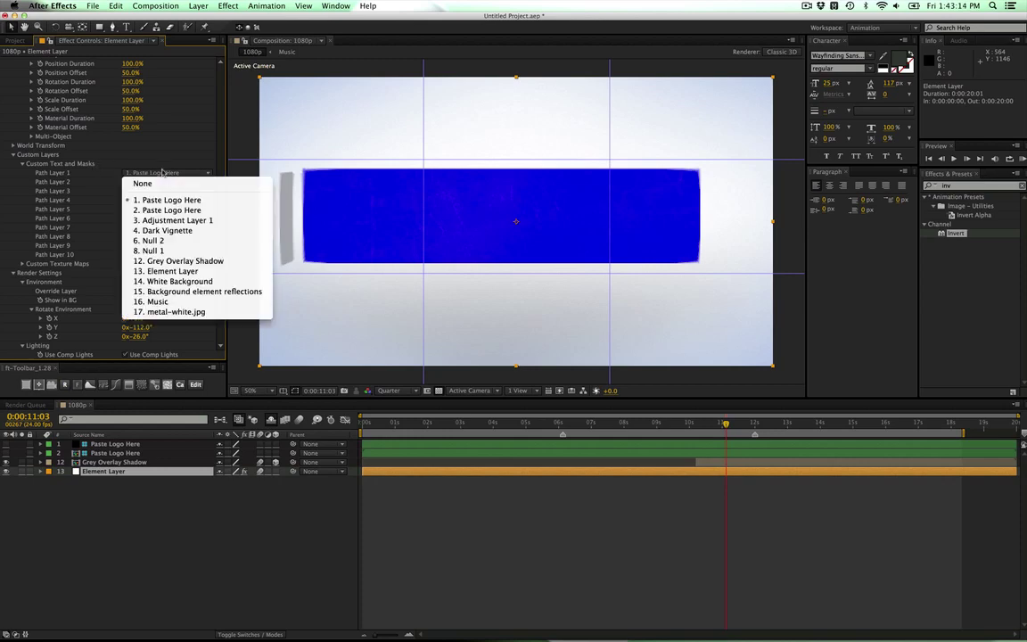
pyautogui.click(153, 183)
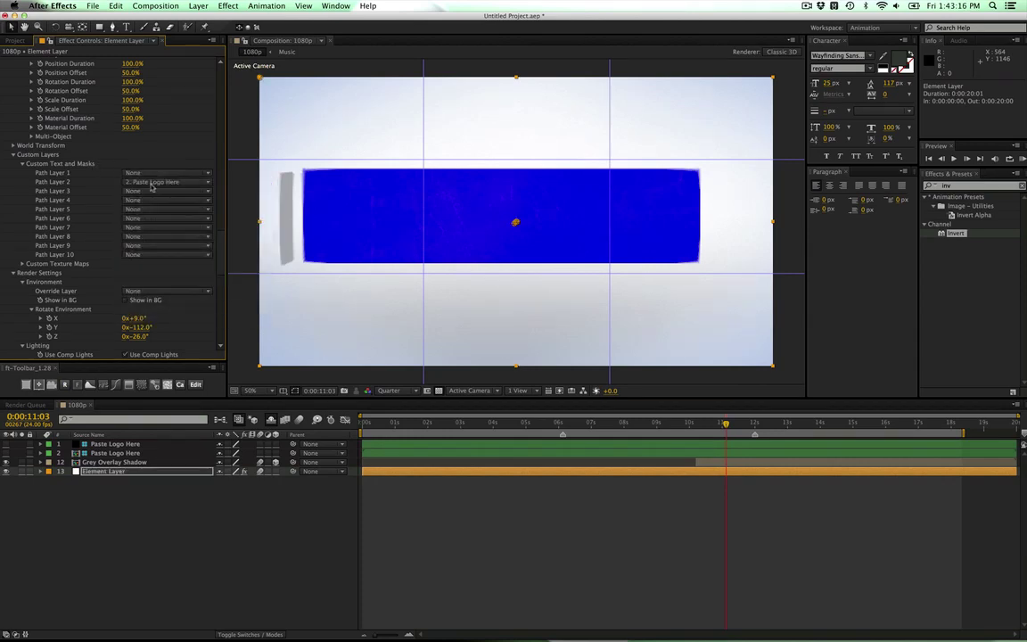
pyautogui.click(142, 182)
pyautogui.click(134, 174)
pyautogui.click(133, 173)
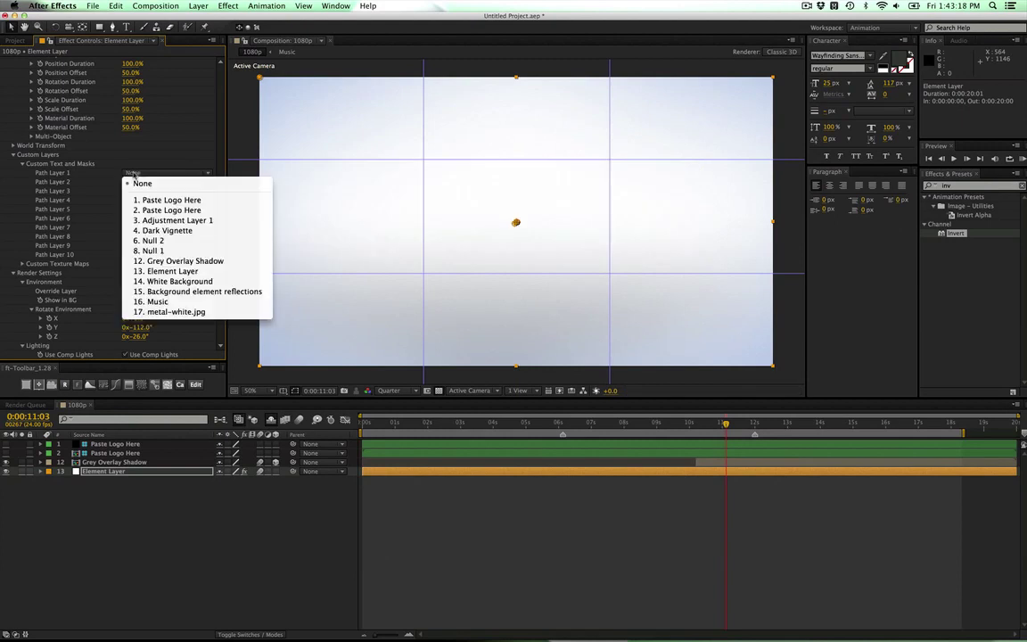
pyautogui.click(131, 196)
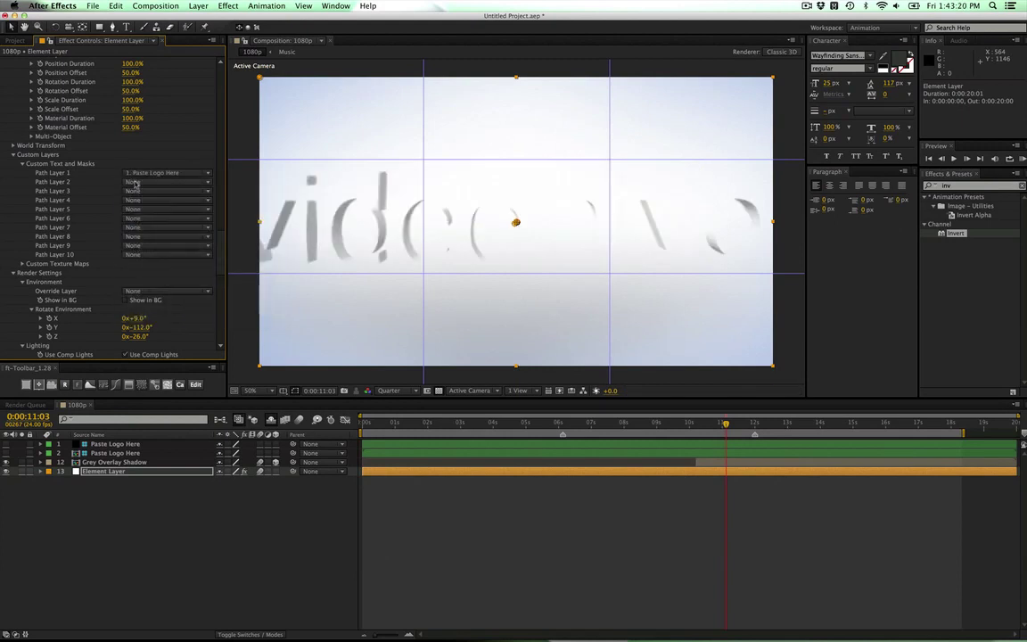
pyautogui.click(132, 190)
pyautogui.click(141, 219)
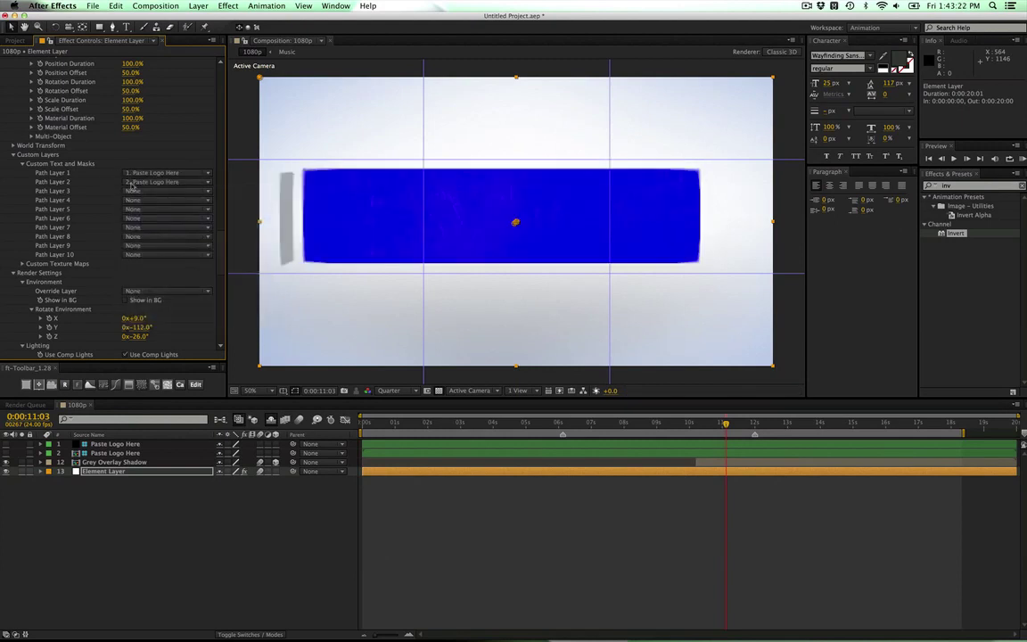
pyautogui.press('space')
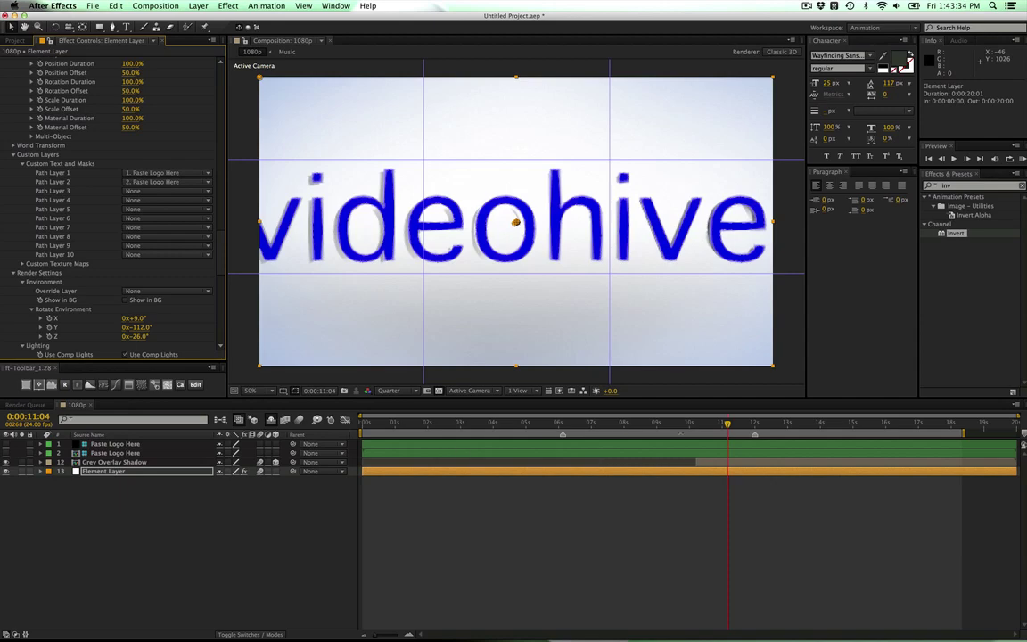
# At 12:00, raise the preview resolution from Quarter to Half, then return to about 6 seconds.
pyautogui.click(755, 424)
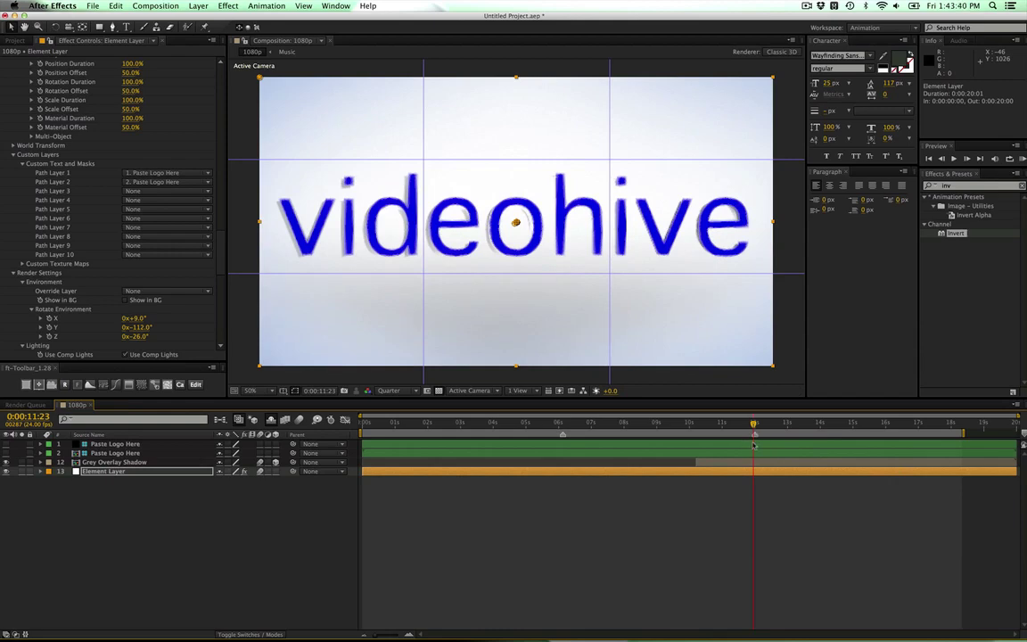
pyautogui.press('pagedown')
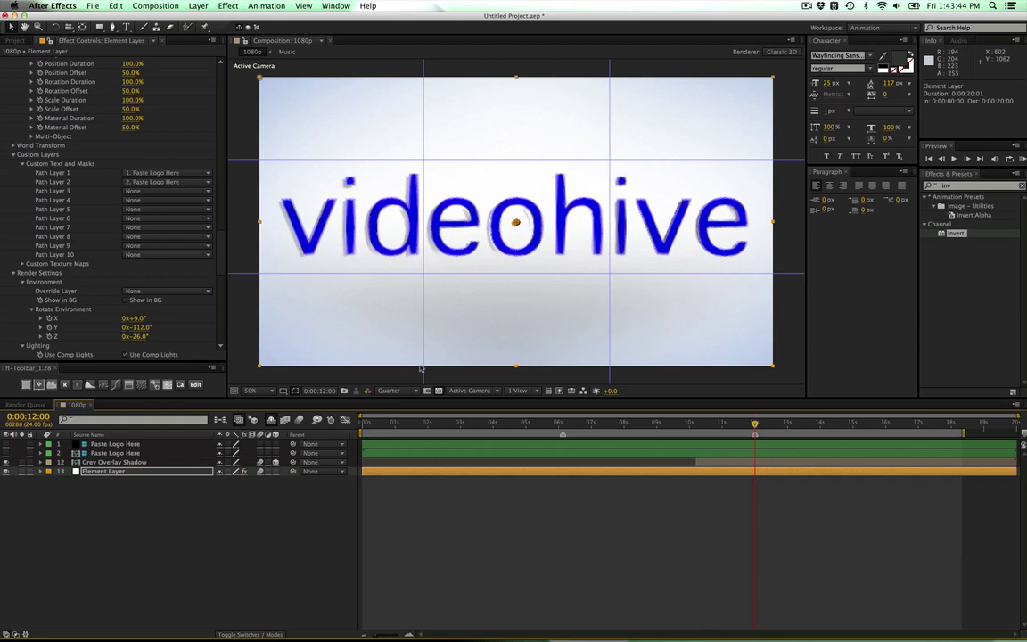
pyautogui.click(402, 390)
pyautogui.click(393, 434)
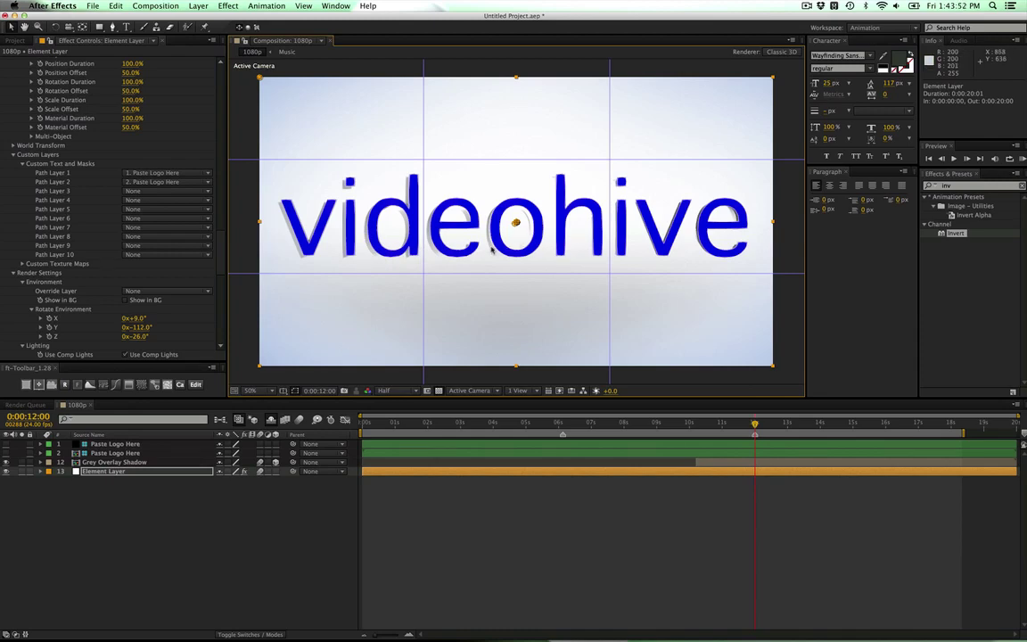
pyautogui.click(562, 424)
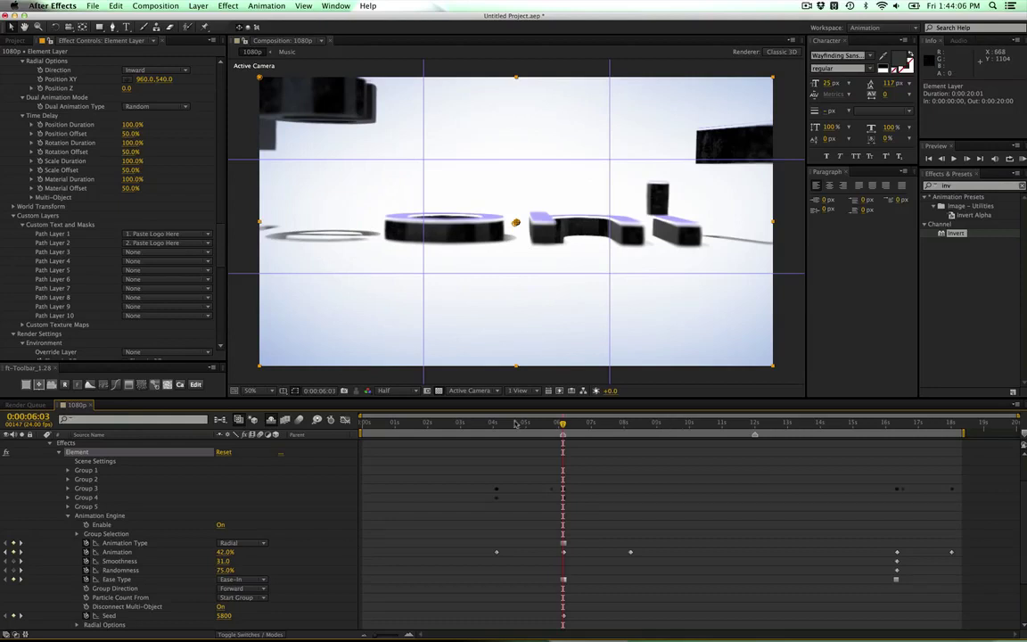
pyautogui.hotkey('shift', 'pageup')
pyautogui.hotkey('shift', 'pageup')
pyautogui.hotkey('shift', 'pageup')
pyautogui.press('pageup')
pyautogui.press('pageup')
pyautogui.press('pageup')
pyautogui.press('pageup')
pyautogui.press('pageup')
pyautogui.moveTo(481, 426)
pyautogui.mouseDown()
pyautogui.moveTo(558, 424)
pyautogui.moveTo(467, 425)
pyautogui.mouseUp()
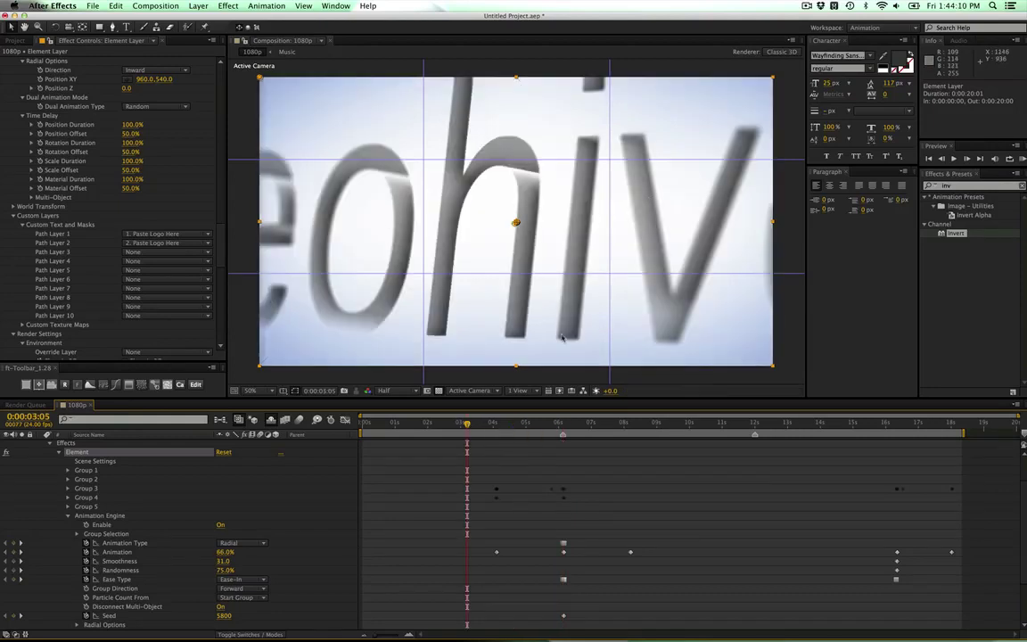
pyautogui.click(560, 427)
pyautogui.click(561, 426)
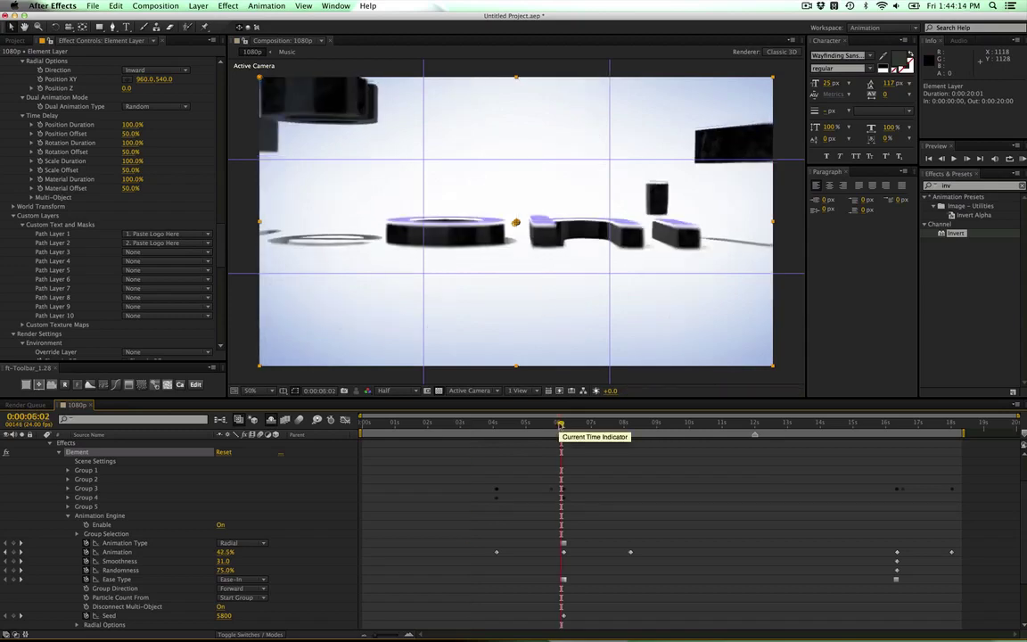
pyautogui.click(562, 425)
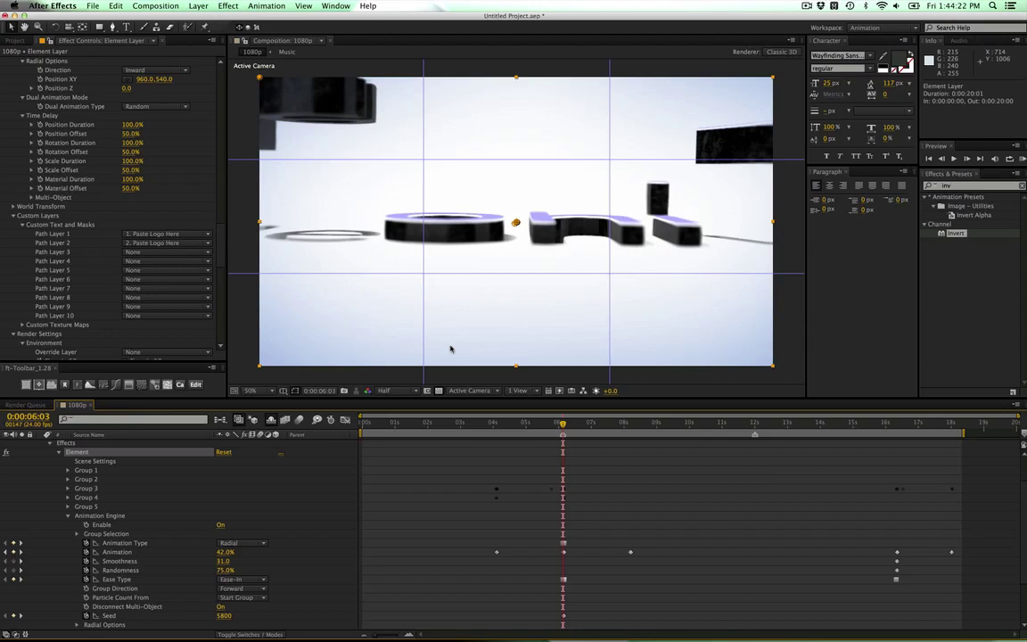
pyautogui.scroll(-3, 410, 511)
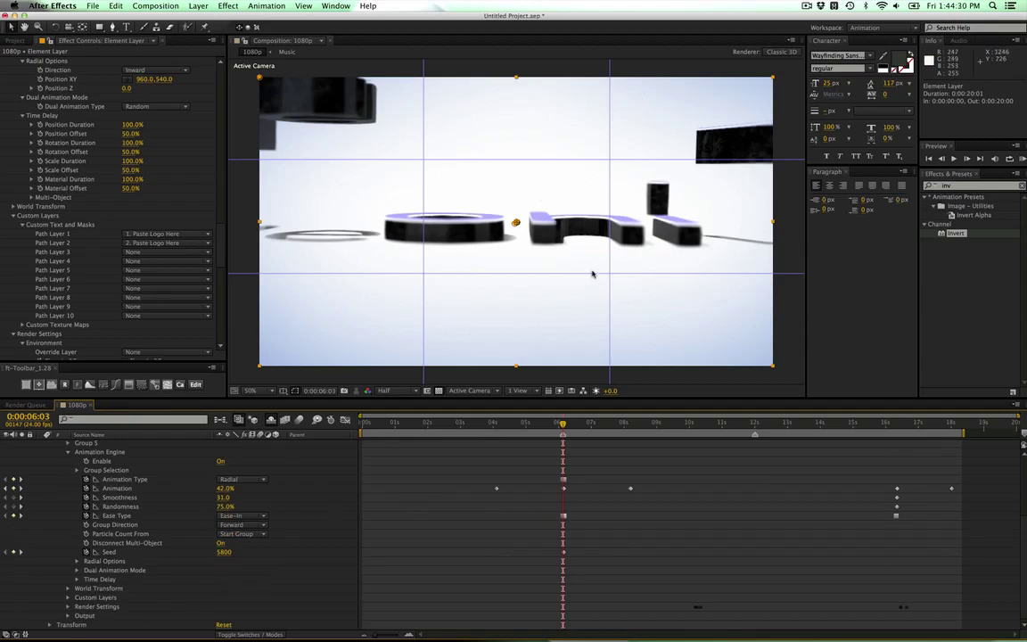
pyautogui.scroll(5, 105, 514)
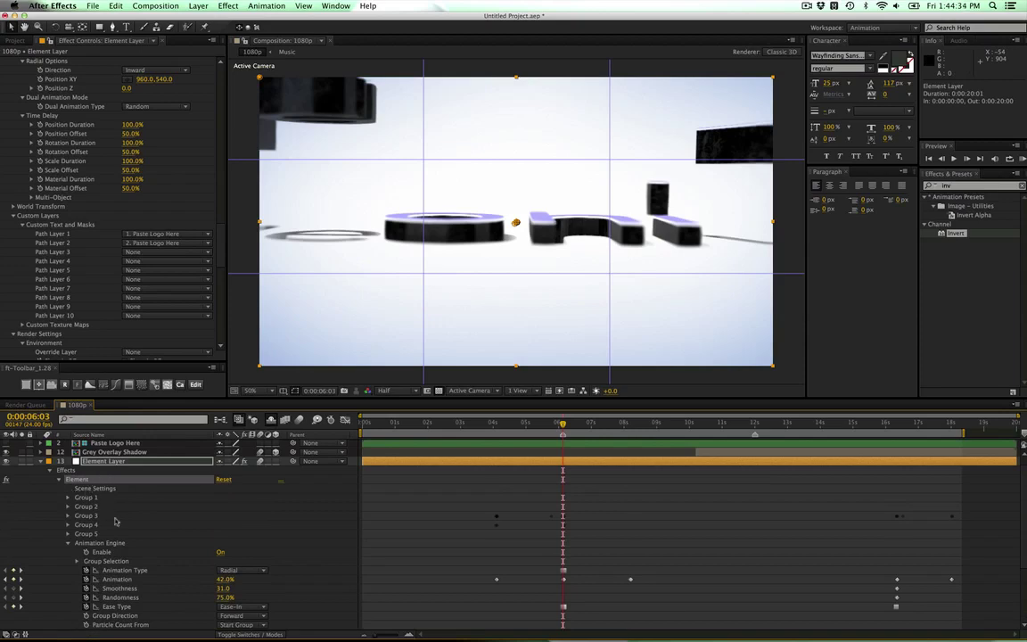
pyautogui.scroll(-3, 116, 477)
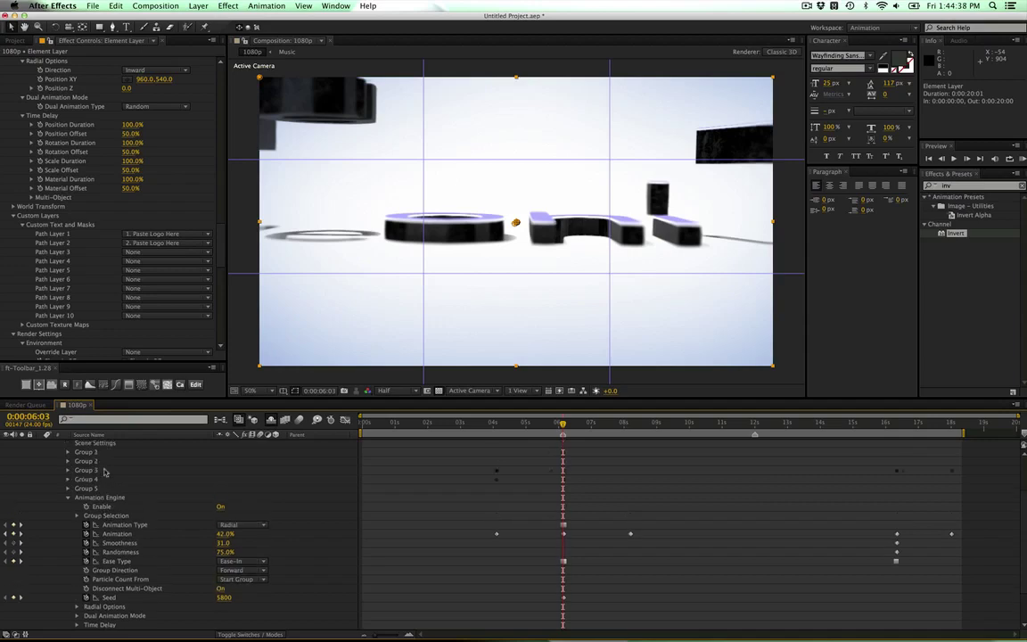
# Show only the Element Layer's keyframed properties with U and zoom the timeline in.
pyautogui.scroll(3, 104, 482)
pyautogui.click(103, 462)
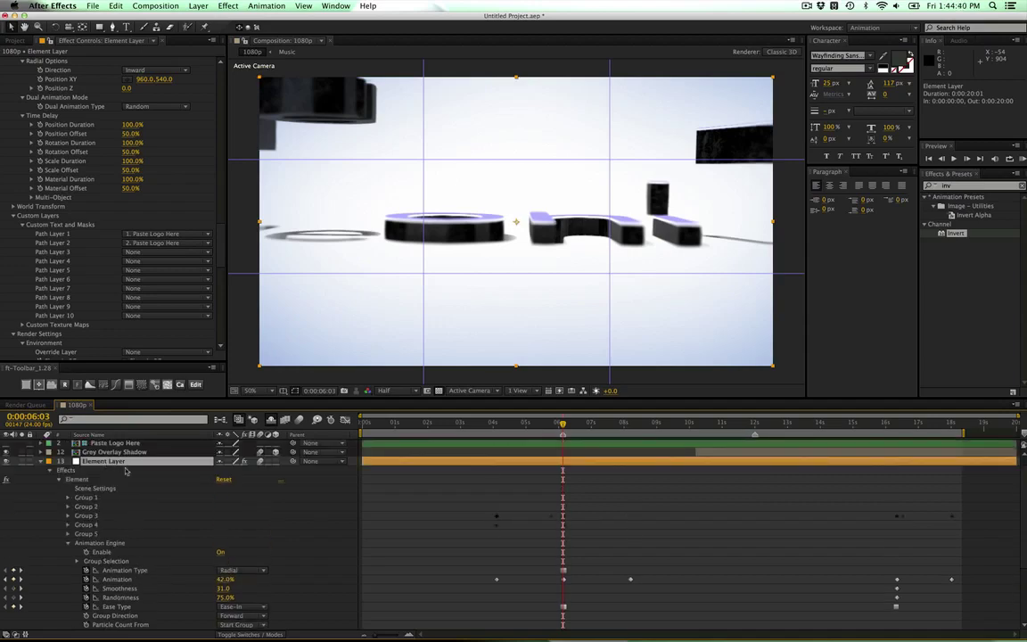
pyautogui.press('u')
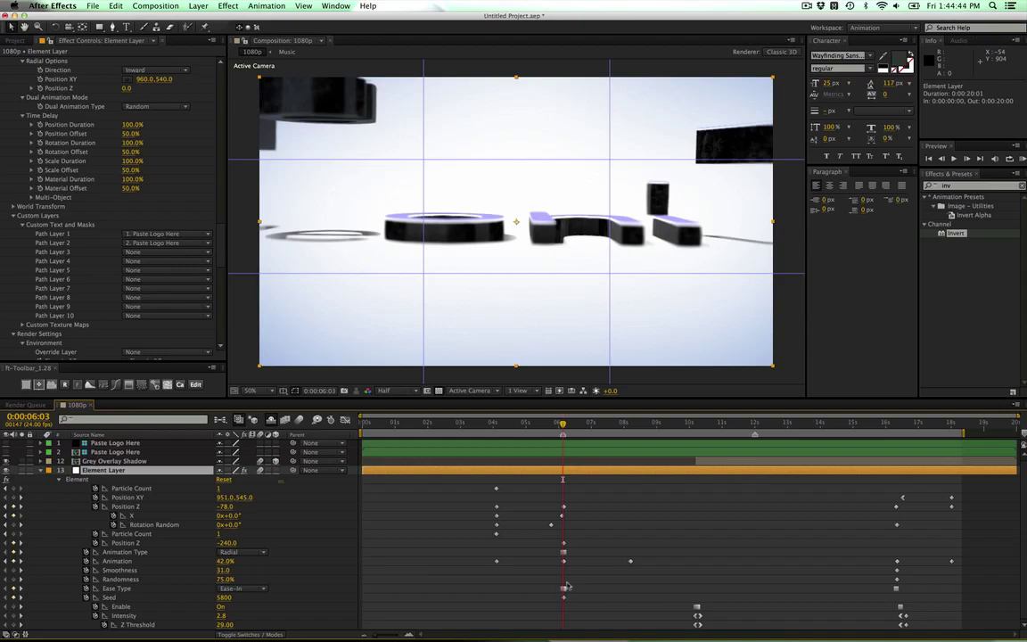
pyautogui.click(125, 543)
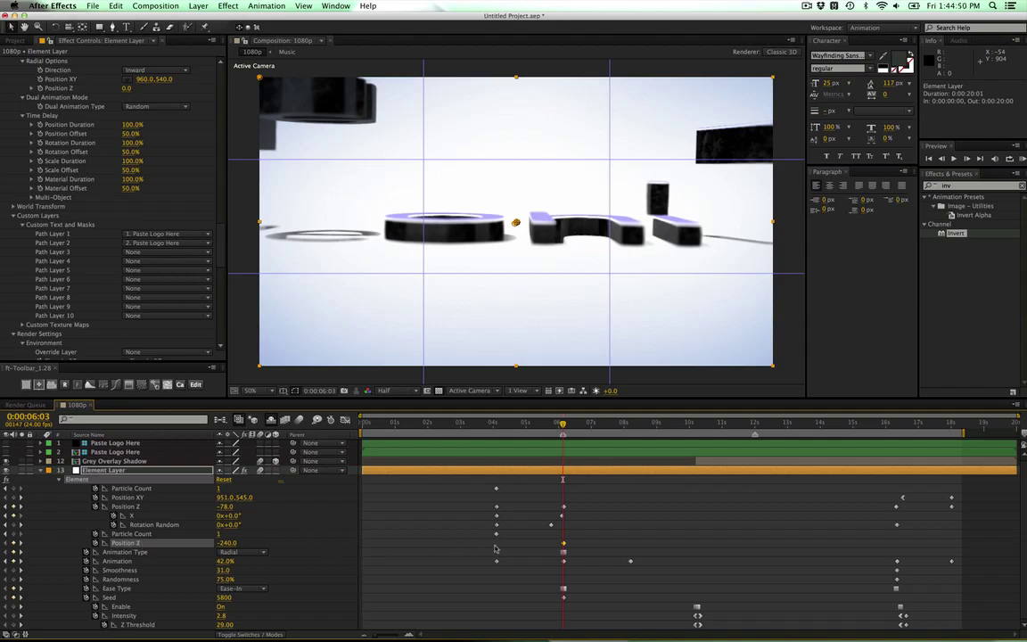
pyautogui.click(463, 552)
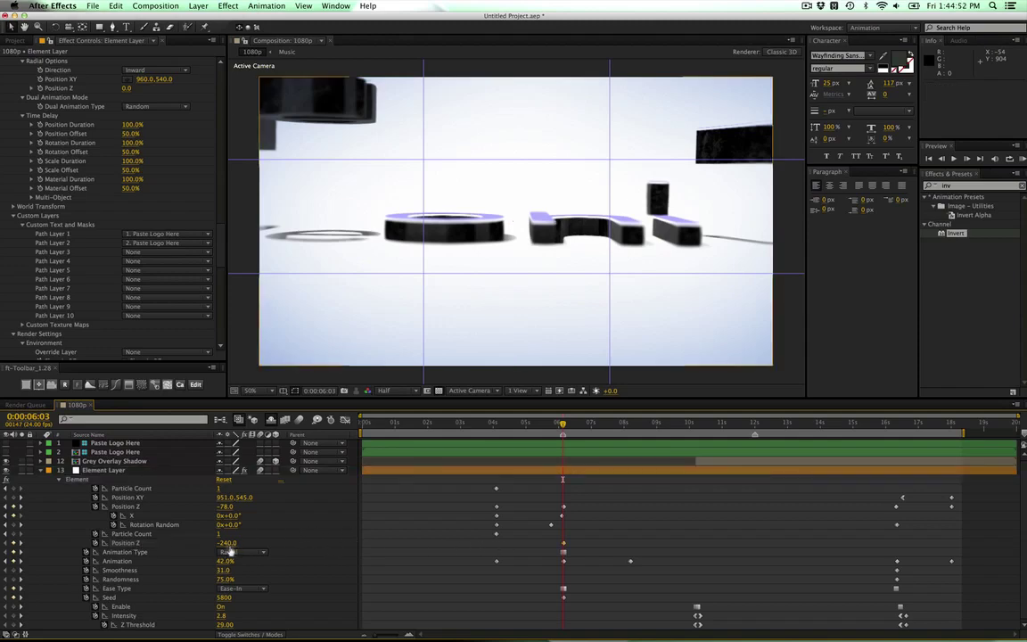
pyautogui.press('=')
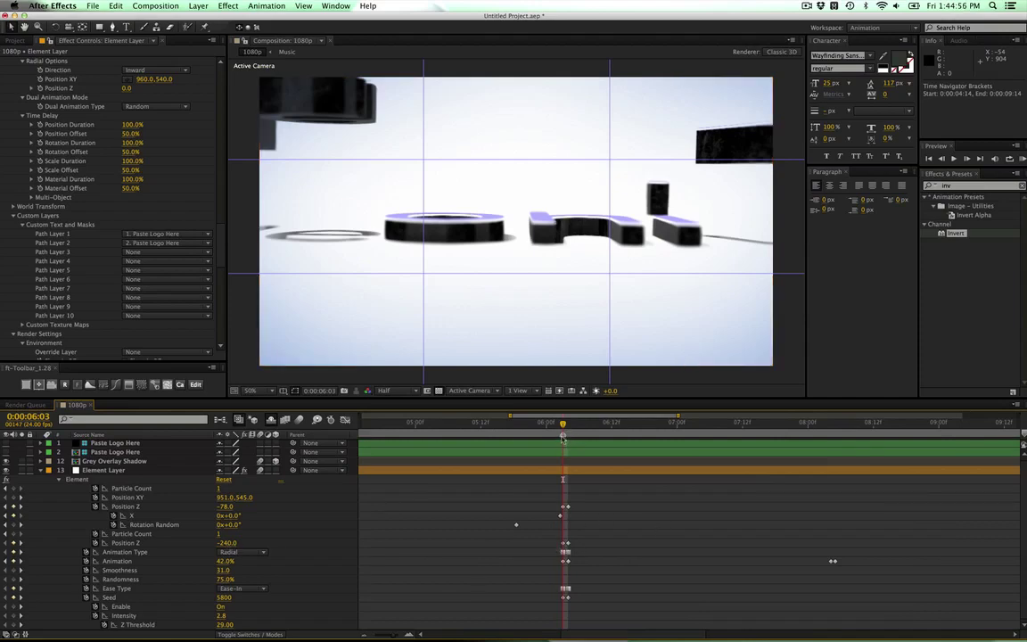
# Scrub Position Z, undo it back to -240, and zoom the timeline out to the whole comp.
pyautogui.moveTo(227, 542)
pyautogui.mouseDown()
pyautogui.moveTo(215, 541)
pyautogui.moveTo(250, 541)
pyautogui.moveTo(232, 551)
pyautogui.mouseUp()
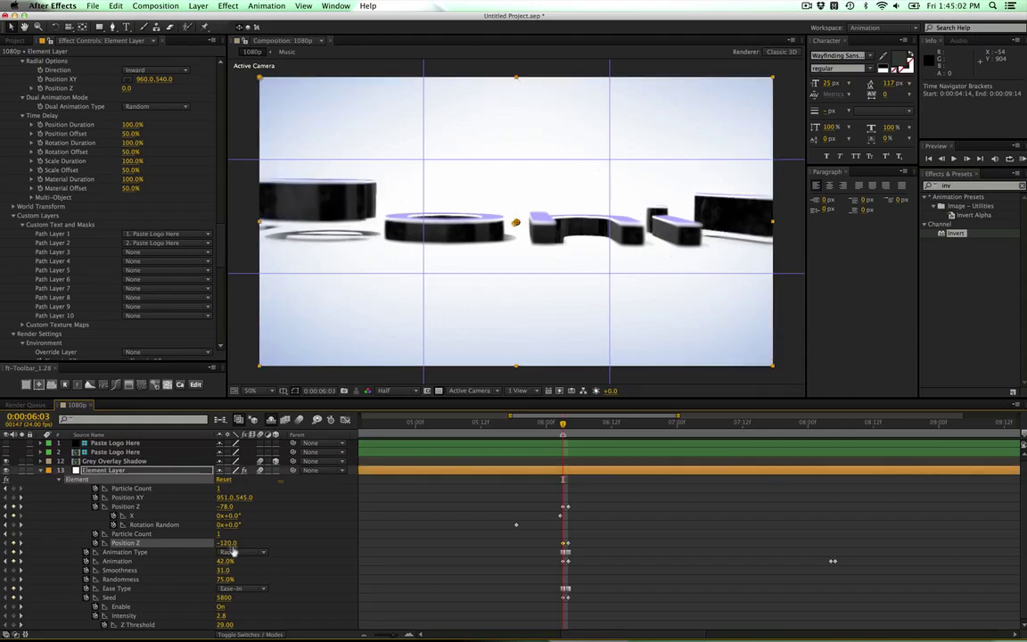
pyautogui.press('super+z')
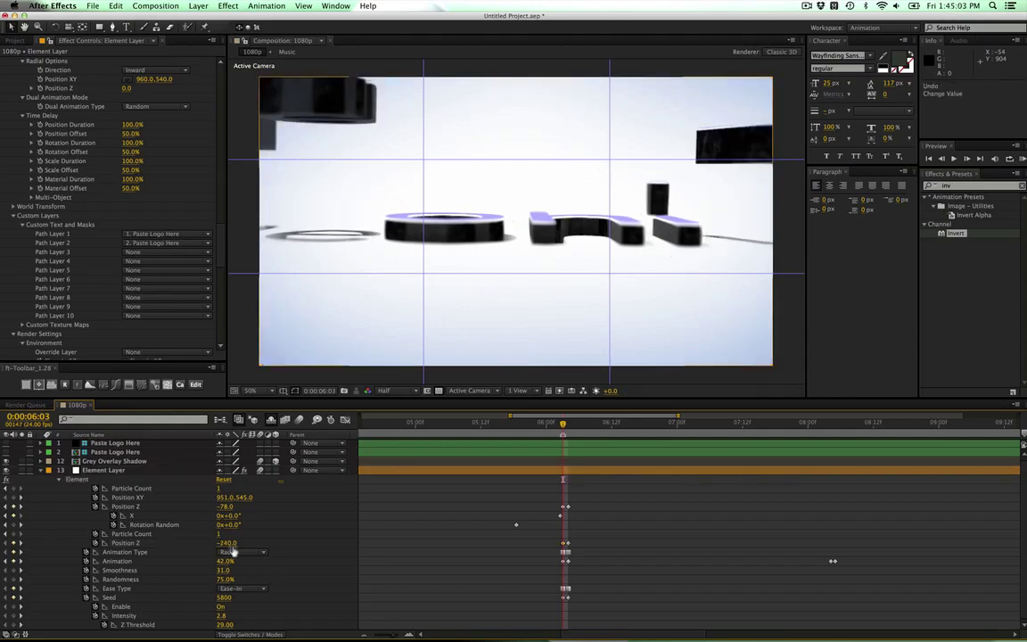
pyautogui.click(45, 472)
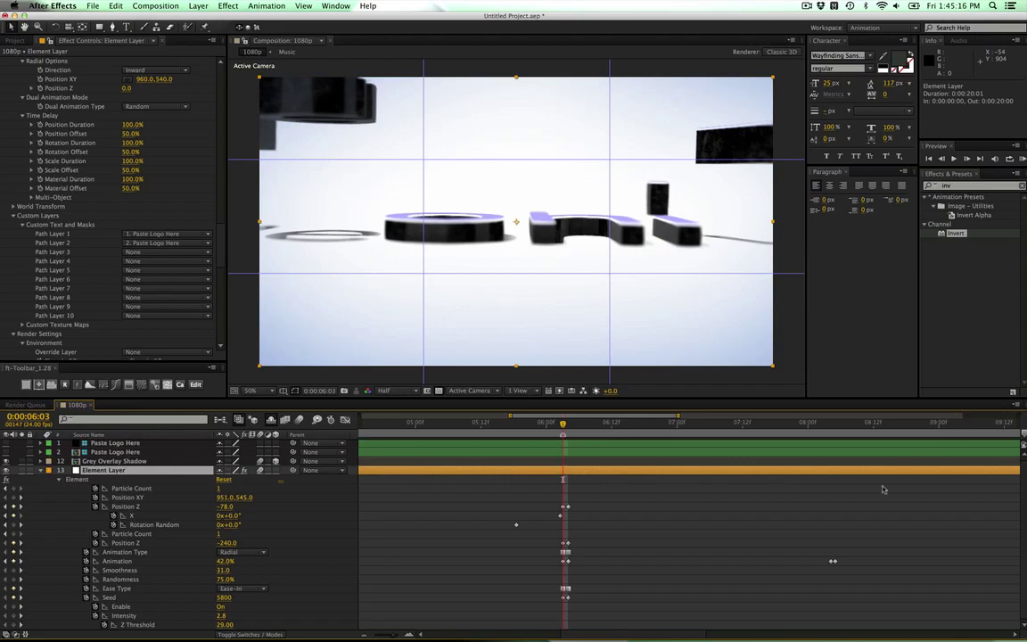
pyautogui.press(';')
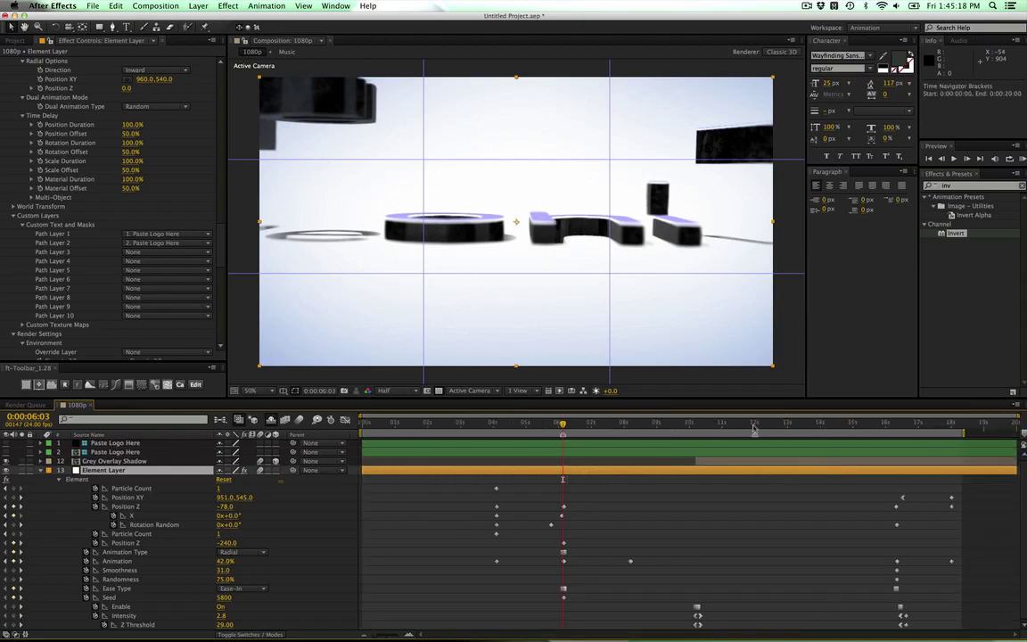
# Scrub around the 11–12 second mark, then undo the last mask path edit on Paste Logo Here.
pyautogui.click(753, 423)
pyautogui.press('pagedown')
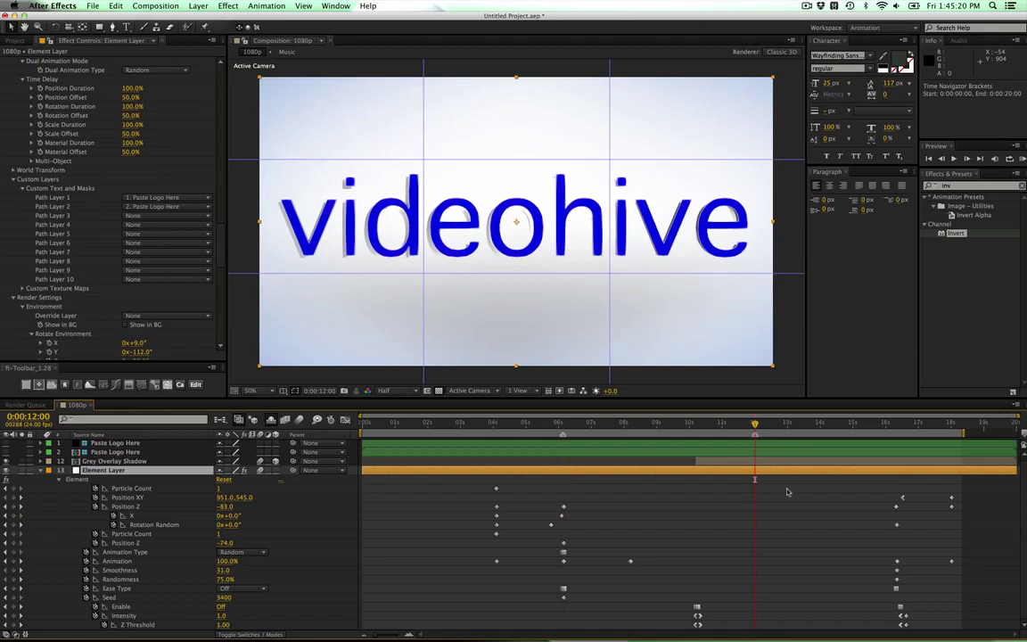
pyautogui.hotkey('shift', 'pageup')
pyautogui.hotkey('shift', 'pageup')
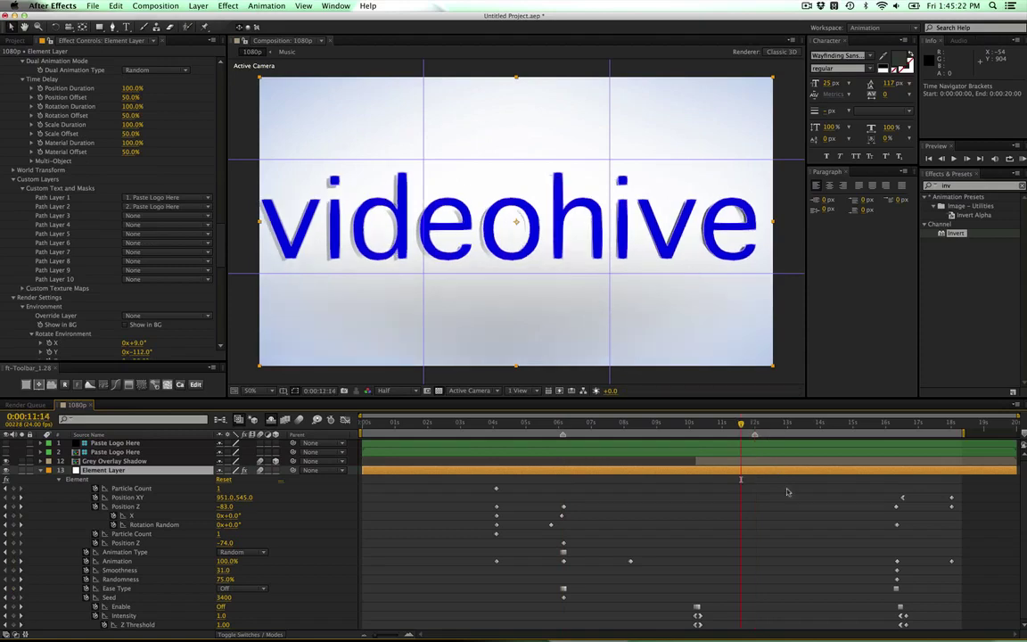
pyautogui.hotkey('shift', 'pagedown')
pyautogui.scroll(3, 60, 218)
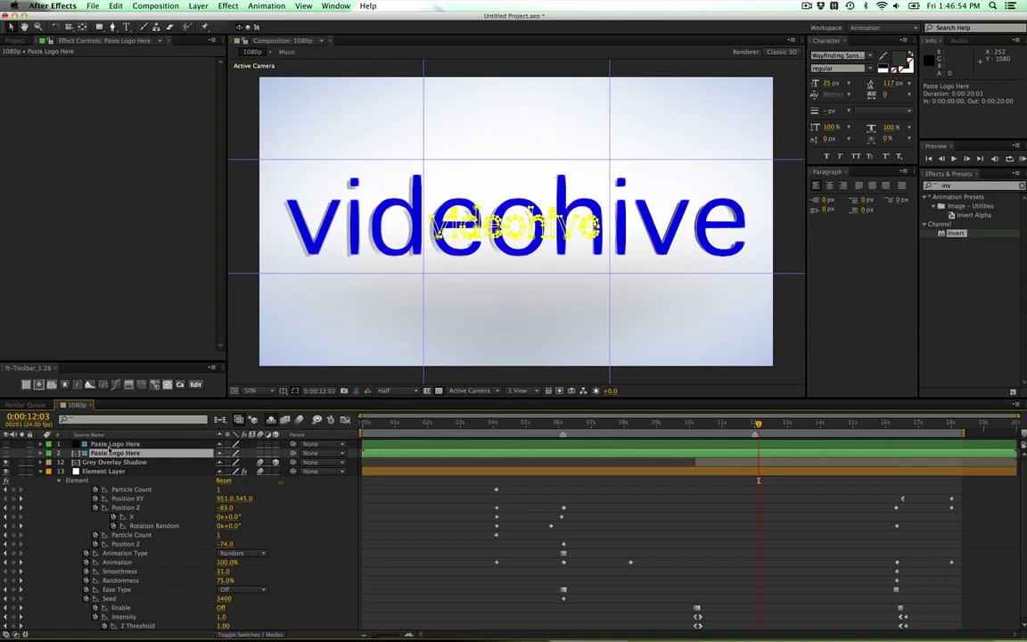
pyautogui.click(111, 444)
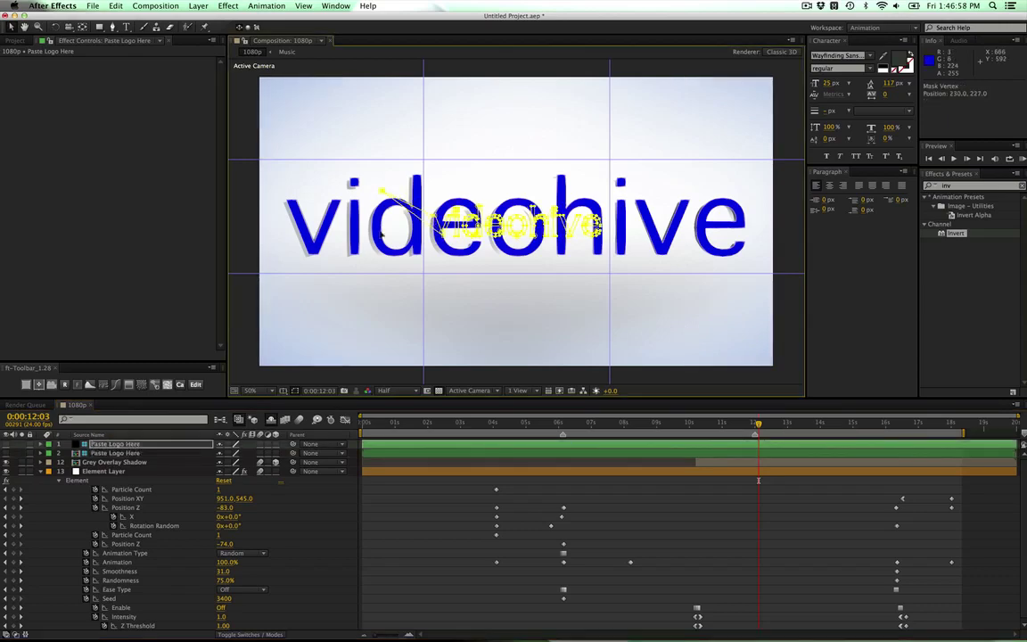
pyautogui.press('super+z')
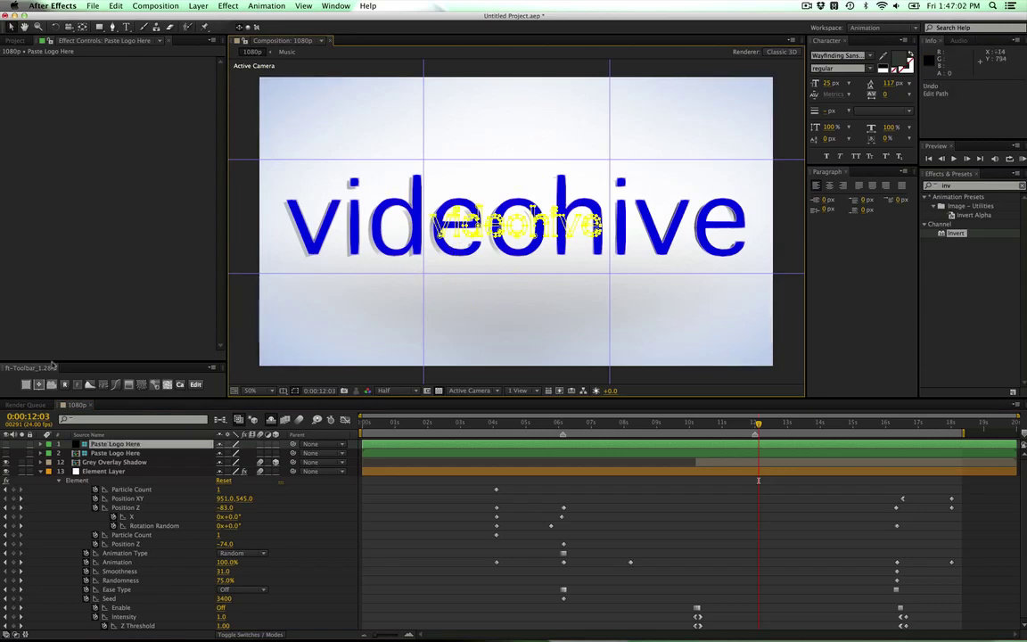
# Select all 15 masks of the logo layer and step forward through the frames to review them.
pyautogui.press('m')
pyautogui.click(114, 480)
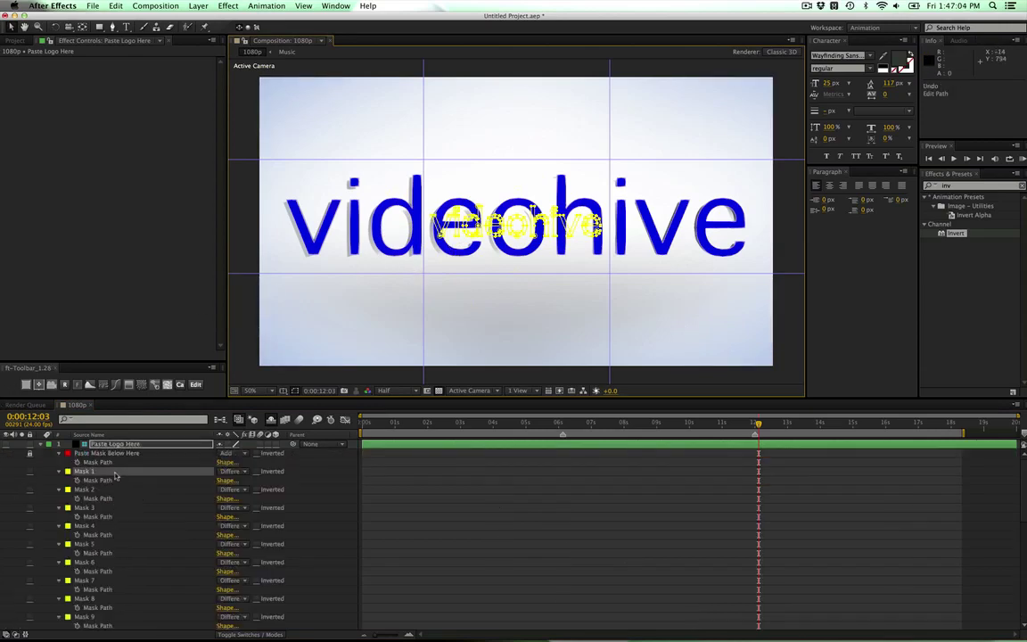
pyautogui.scroll(-5, 143, 472)
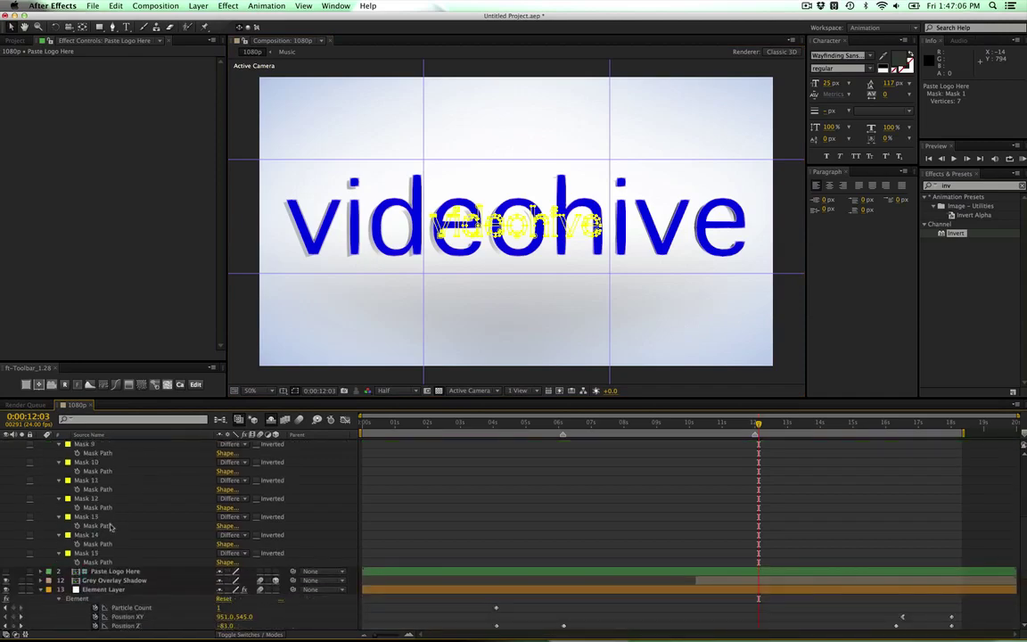
pyautogui.keyDown('shift'); pyautogui.click(100, 543); pyautogui.keyUp('shift')
pyautogui.keyDown('shift'); pyautogui.click(87, 553); pyautogui.keyUp('shift')
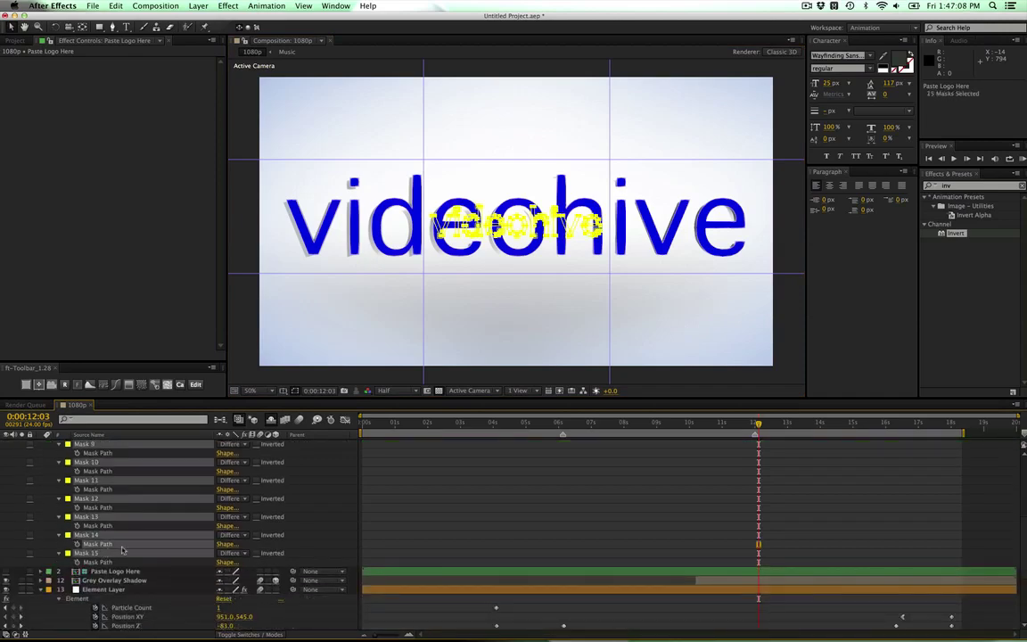
pyautogui.scroll(5, 116, 535)
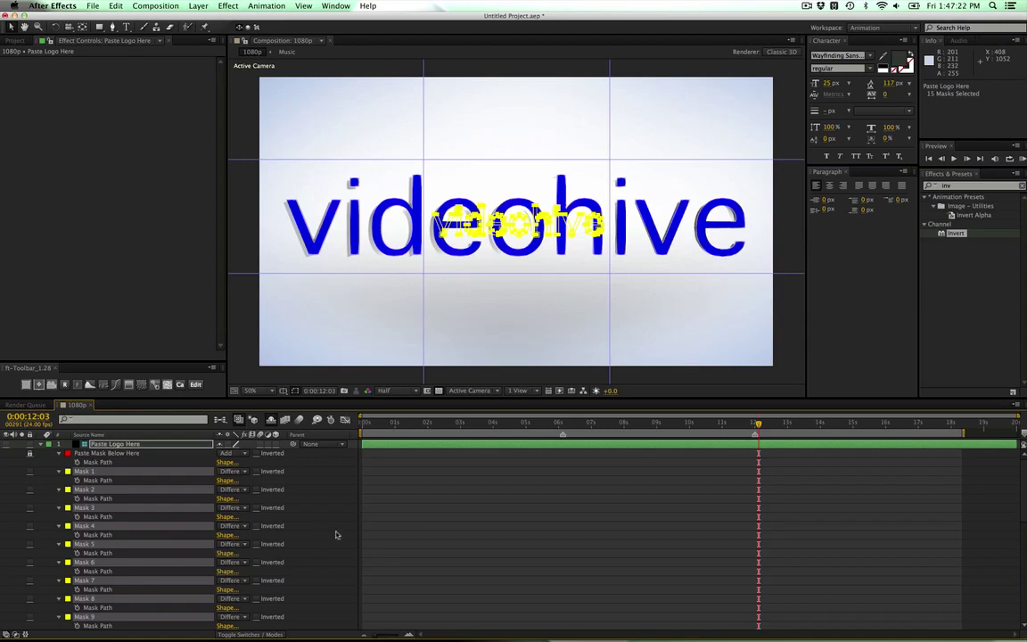
pyautogui.press('pagedown')
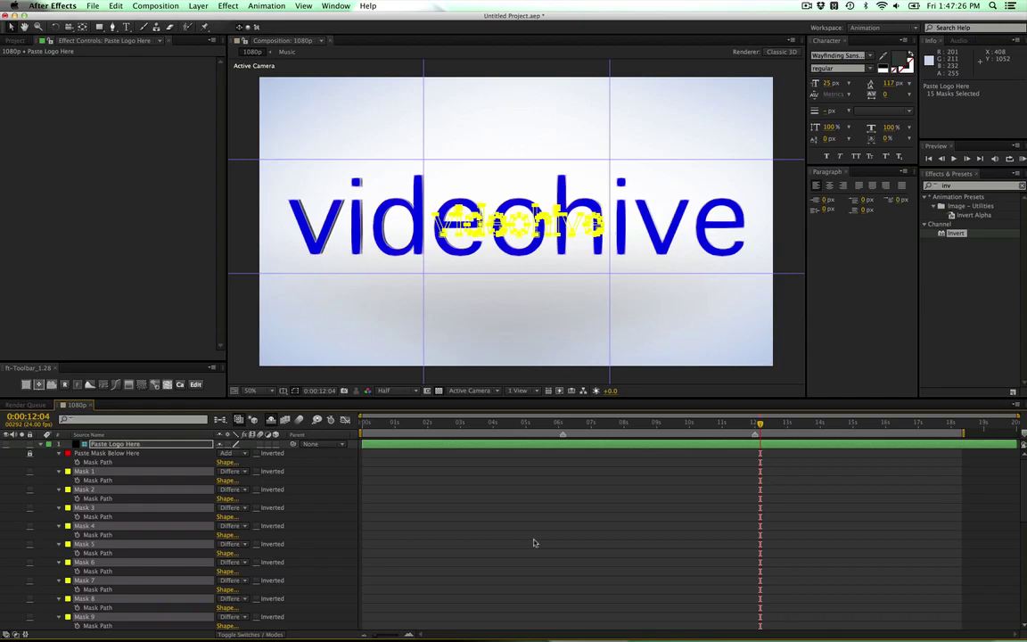
pyautogui.press('pagedown')
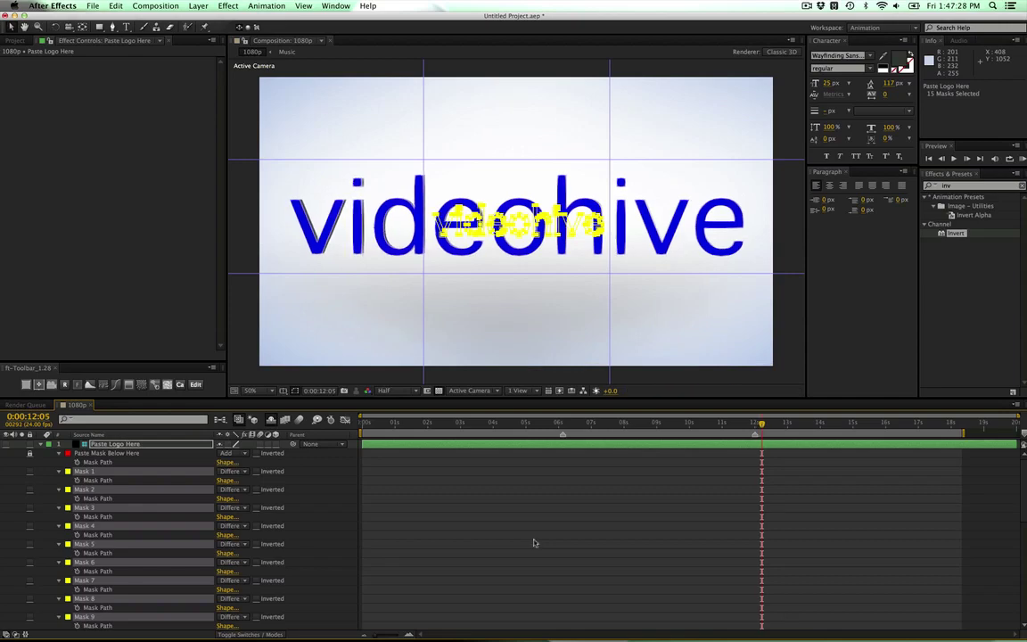
pyautogui.hotkey('shift', 'pagedown')
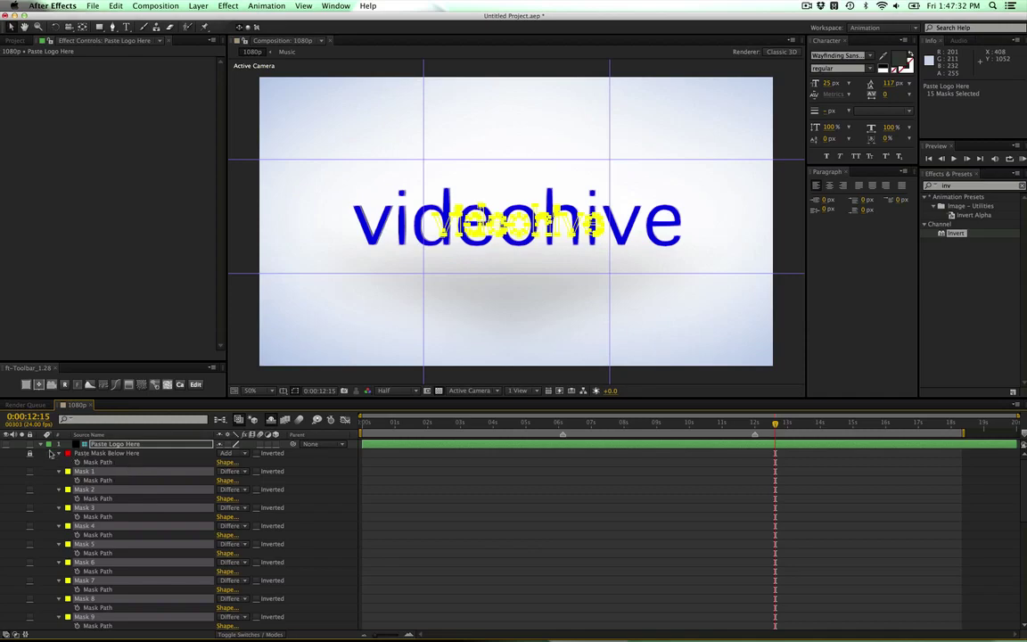
# Collapse the logo and Element Layer properties, go to 0:00:15:02, and select Element Layer.
pyautogui.click(40, 446)
pyautogui.click(585, 449)
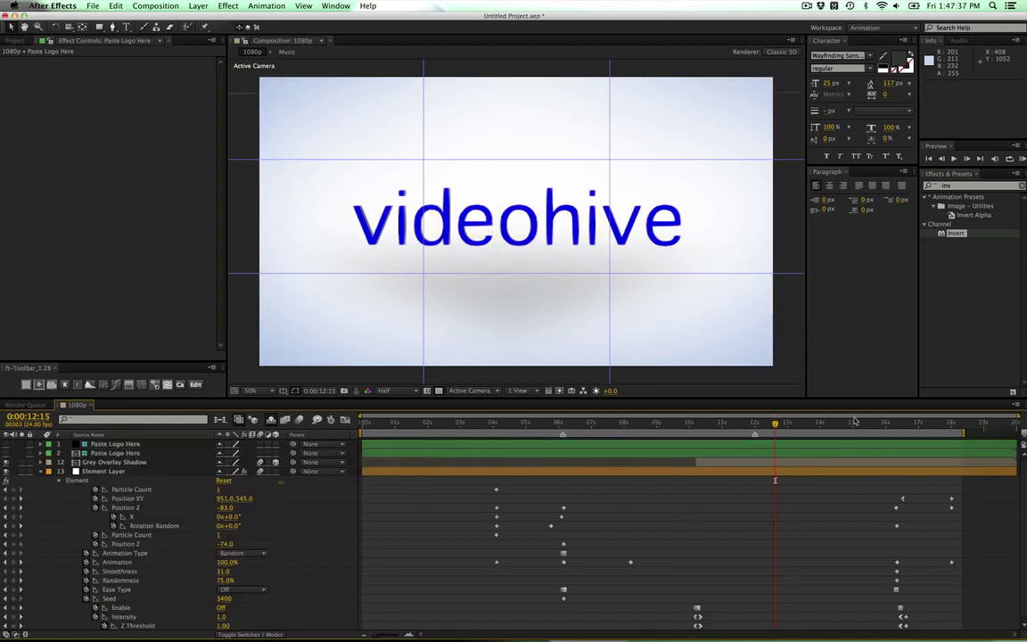
pyautogui.click(856, 425)
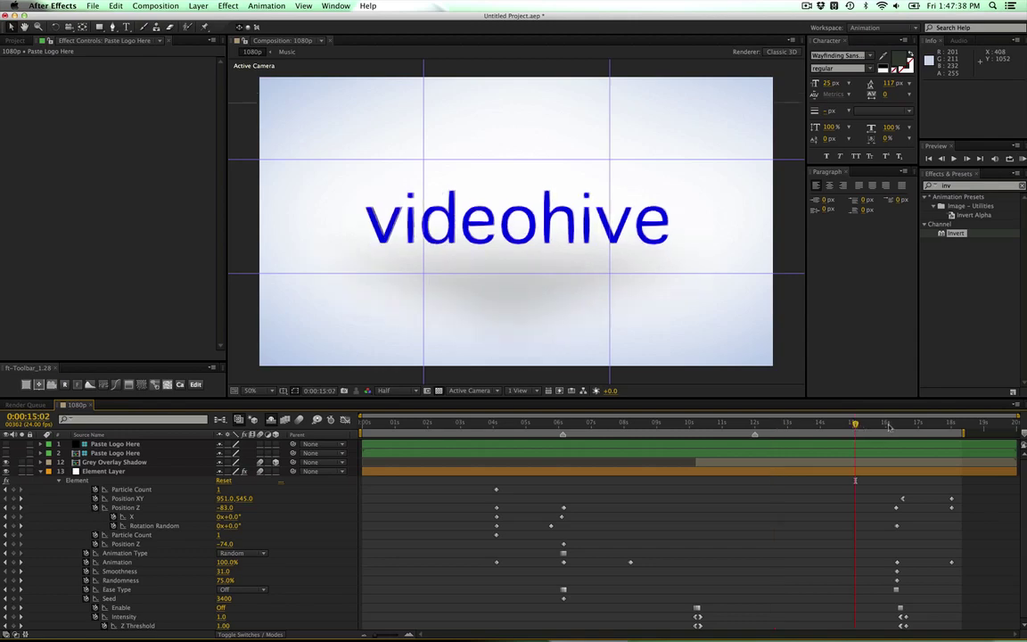
pyautogui.click(40, 473)
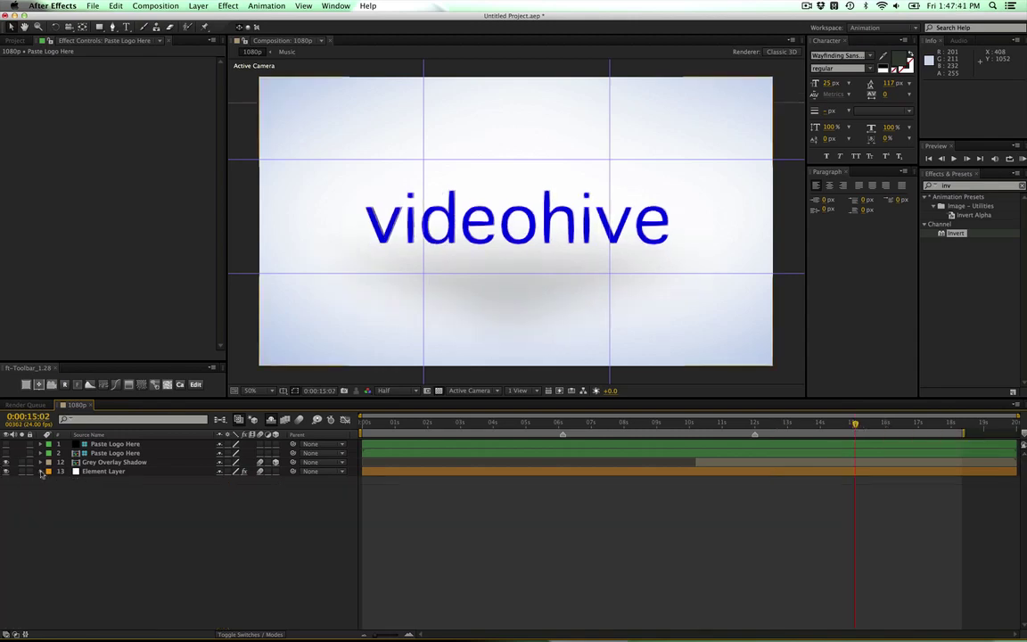
pyautogui.click(89, 472)
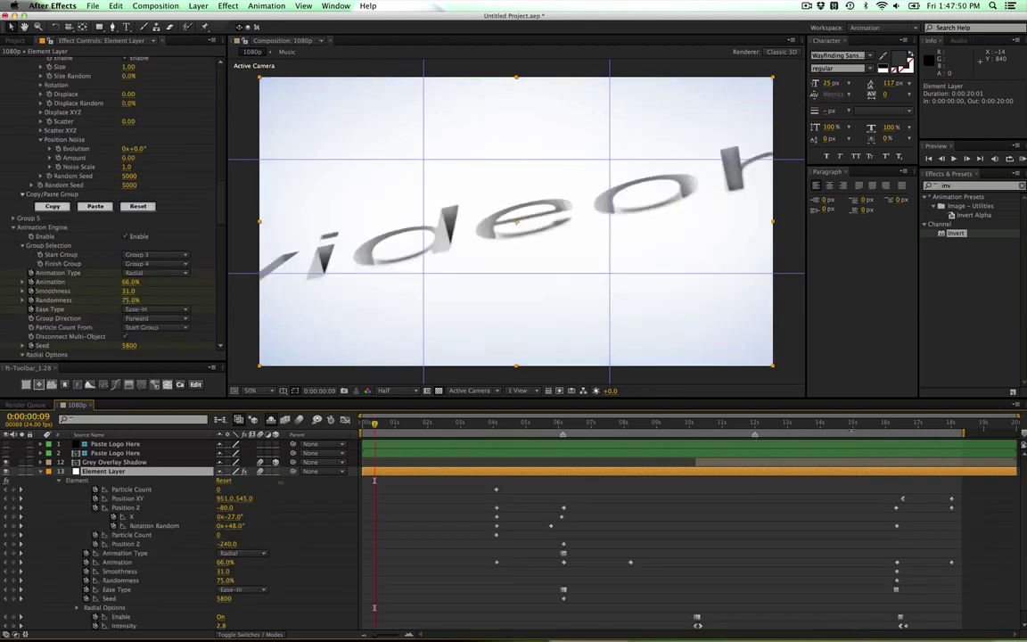
# Move the Grey Overlay Shadow down 40 px to position 960, 662.6 under the logo.
pyautogui.click(748, 463)
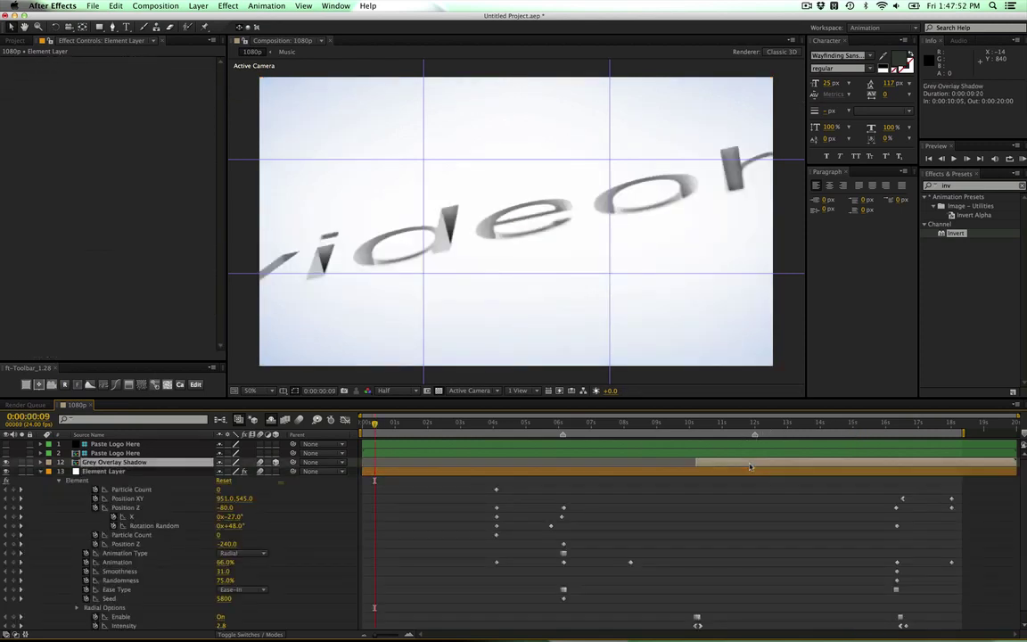
pyautogui.click(822, 424)
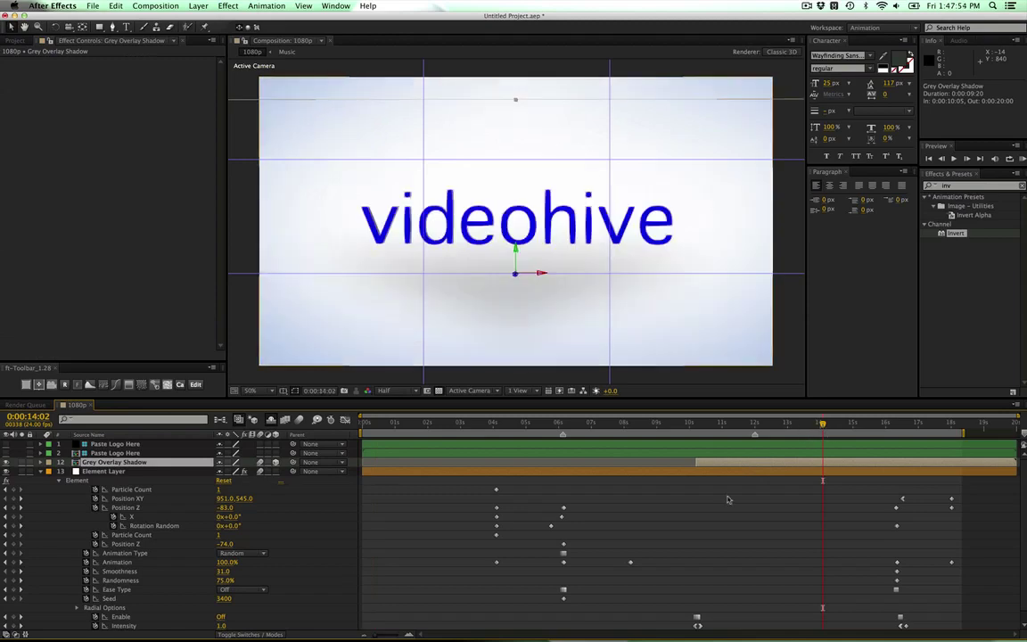
pyautogui.click(834, 425)
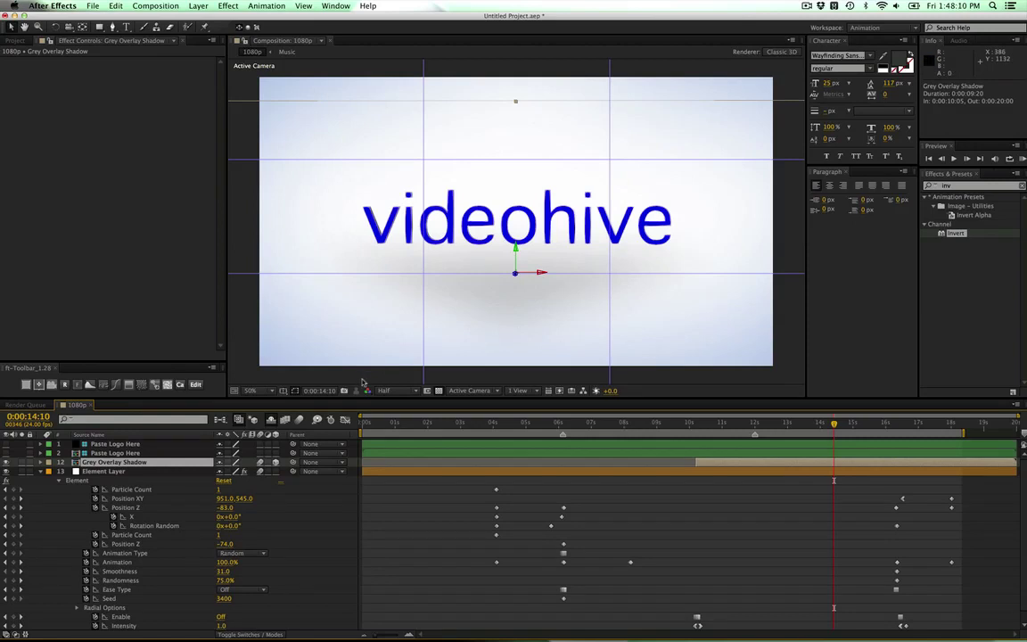
pyautogui.press('Return')
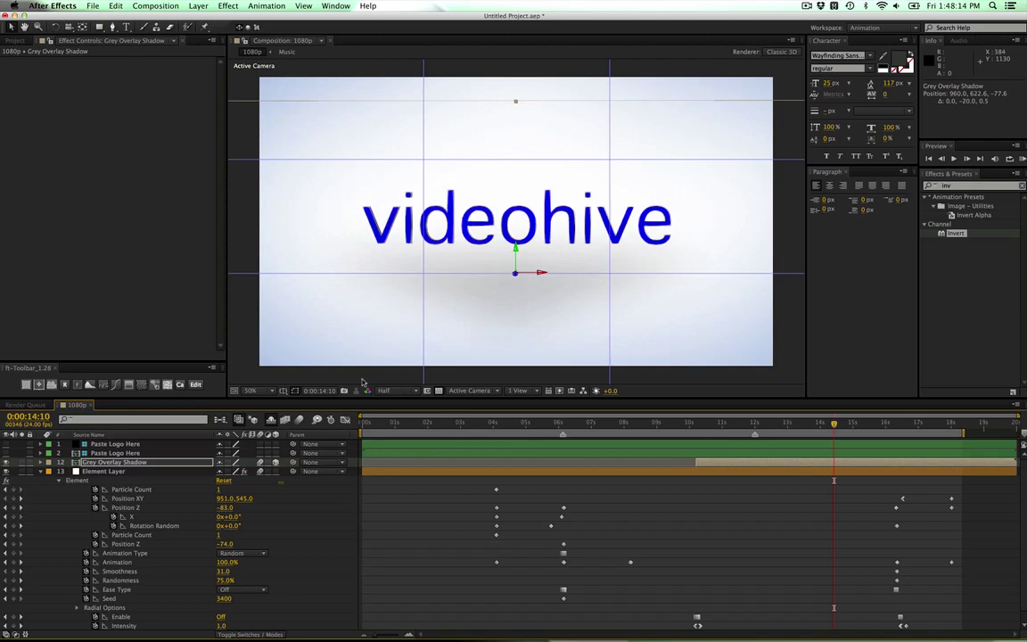
pyautogui.press('super+z')
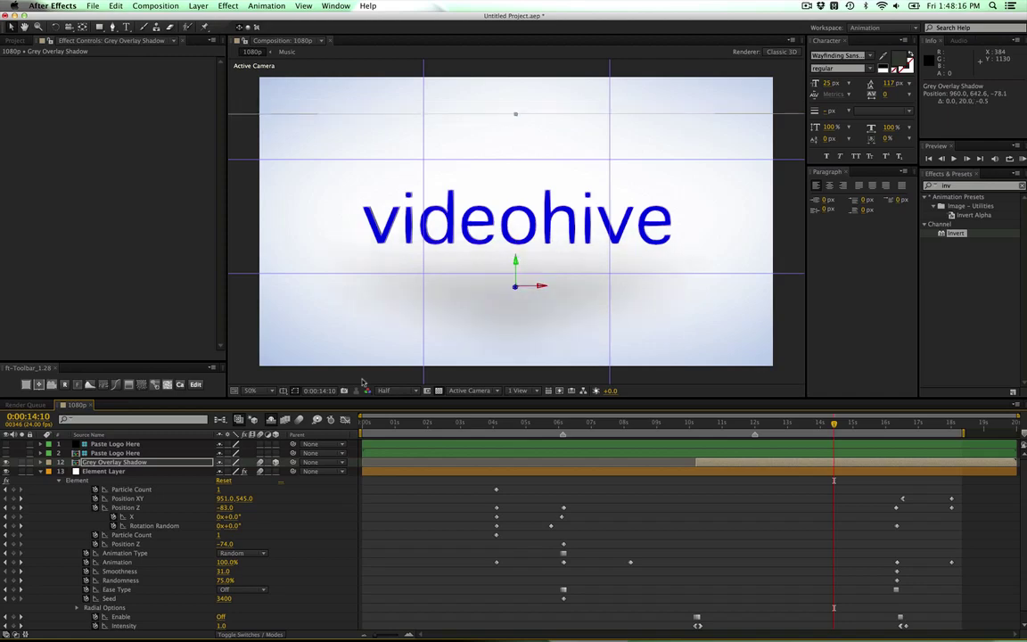
pyautogui.press('super+z')
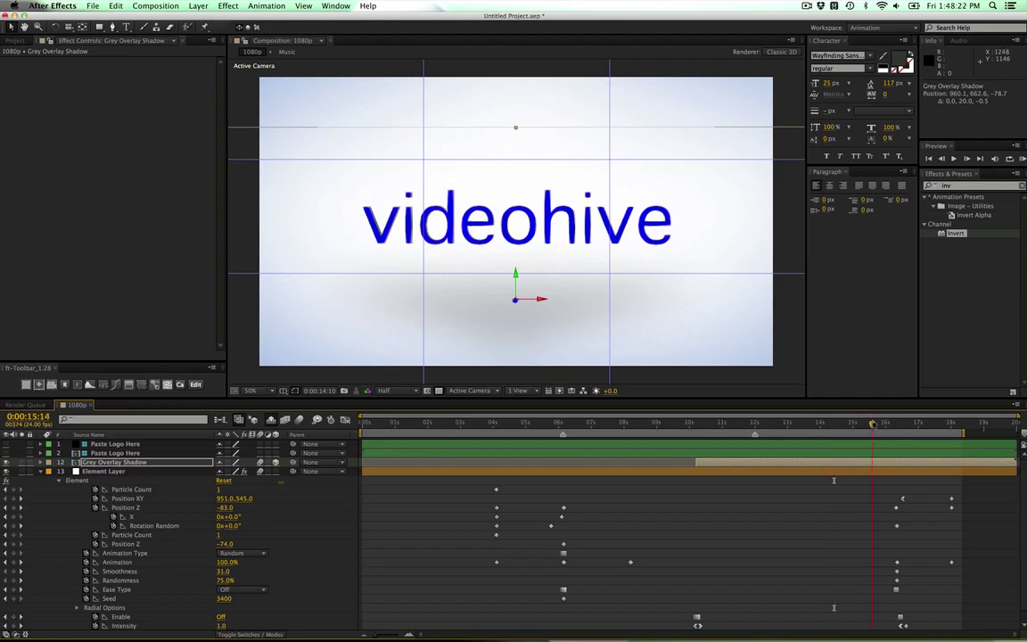
pyautogui.click(874, 423)
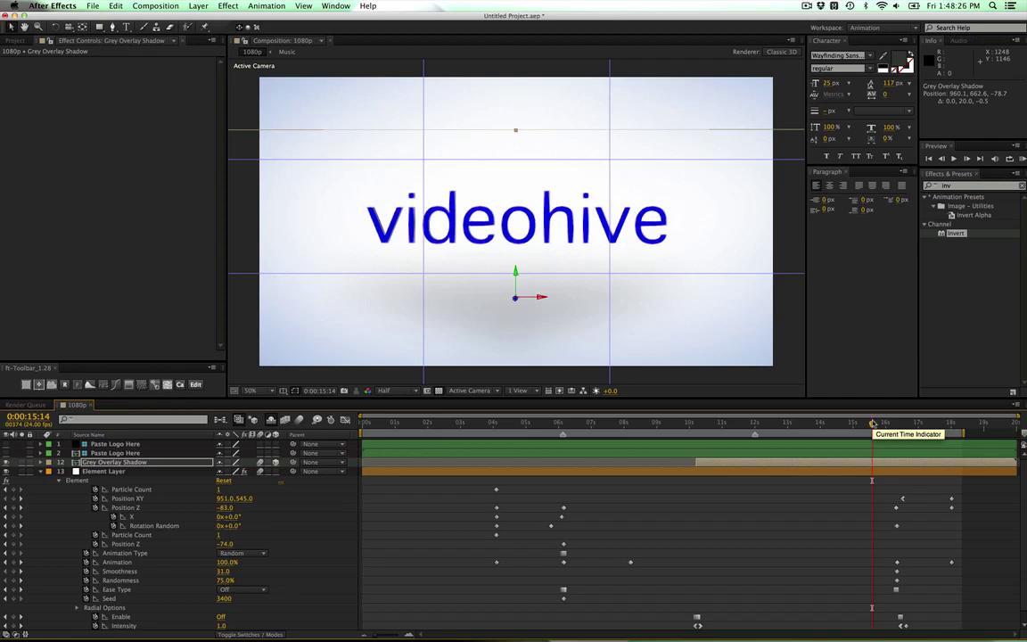
# Add the Envato_Network.ai logo from the Project panel into the 1080p composition.
pyautogui.click(14, 41)
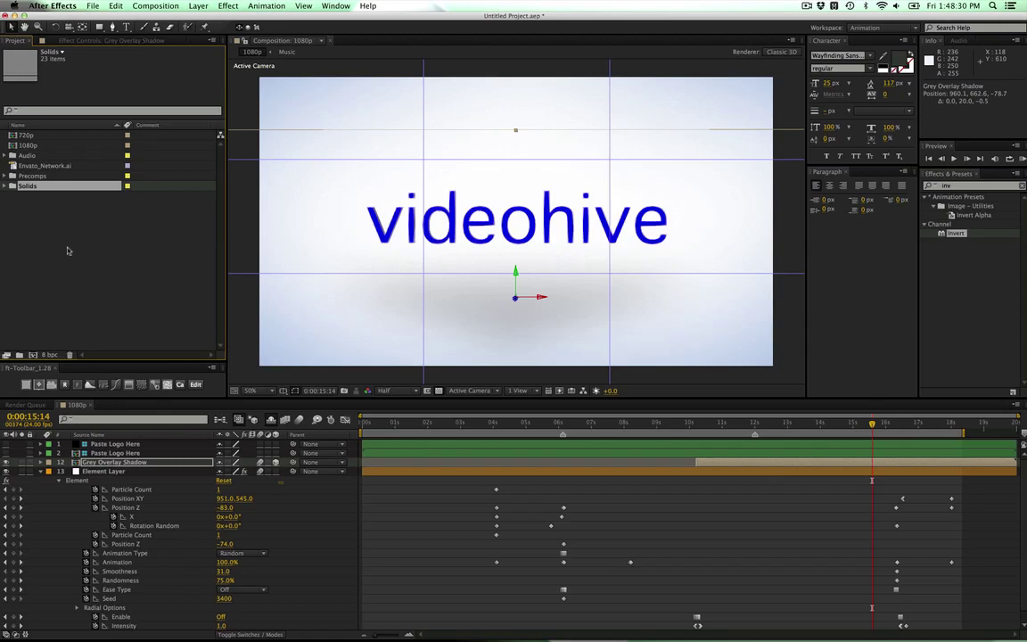
pyautogui.click(62, 166)
pyautogui.moveTo(27, 166); pyautogui.dragTo(107, 455)
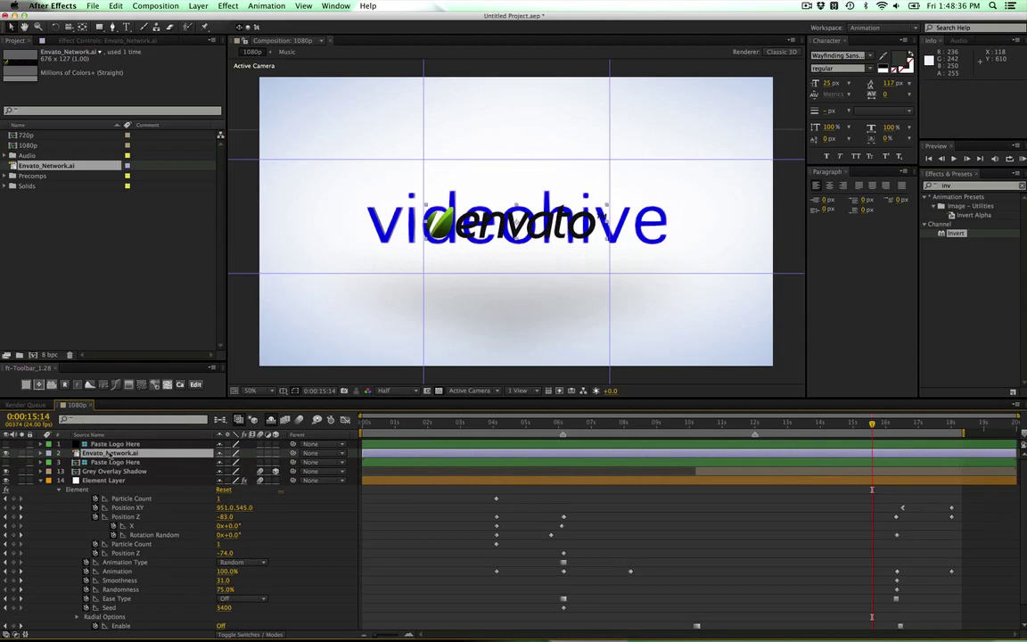
# Try pre-composing the envato logo layer, then cancel it.
pyautogui.click(198, 6)
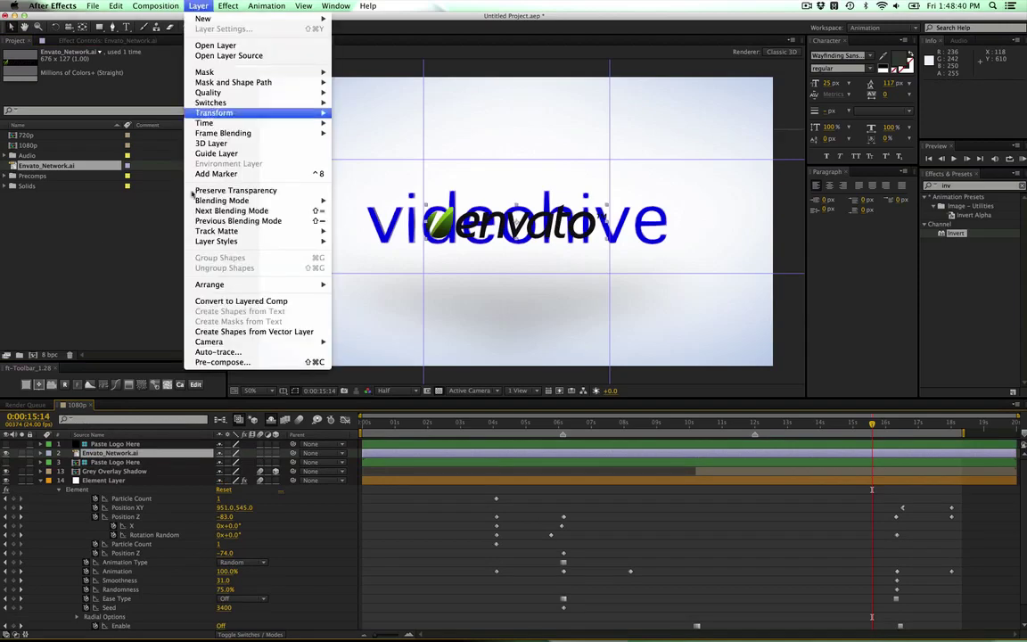
pyautogui.click(219, 363)
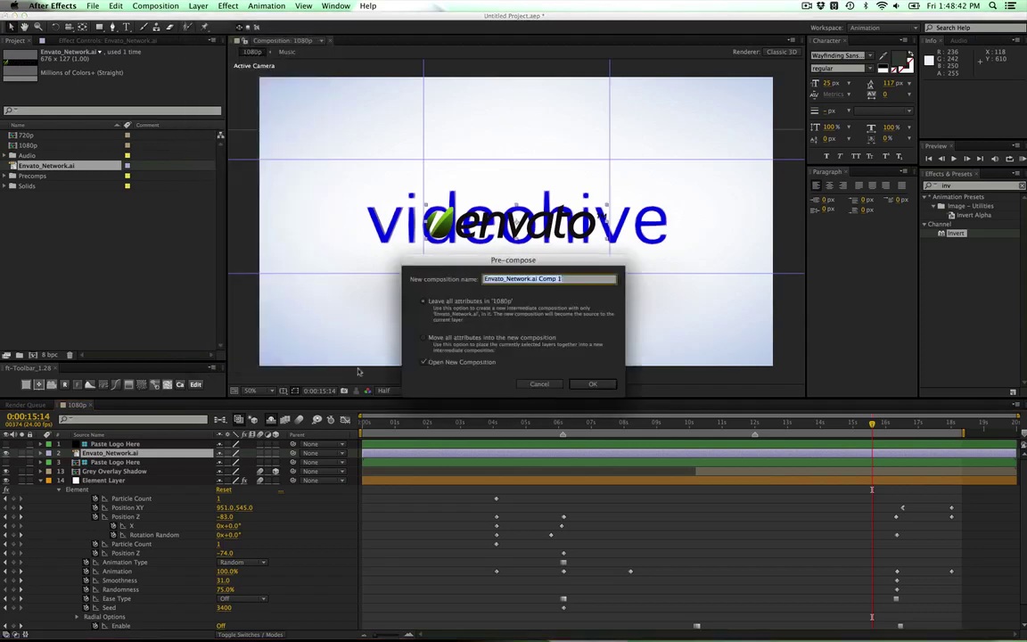
pyautogui.click(540, 385)
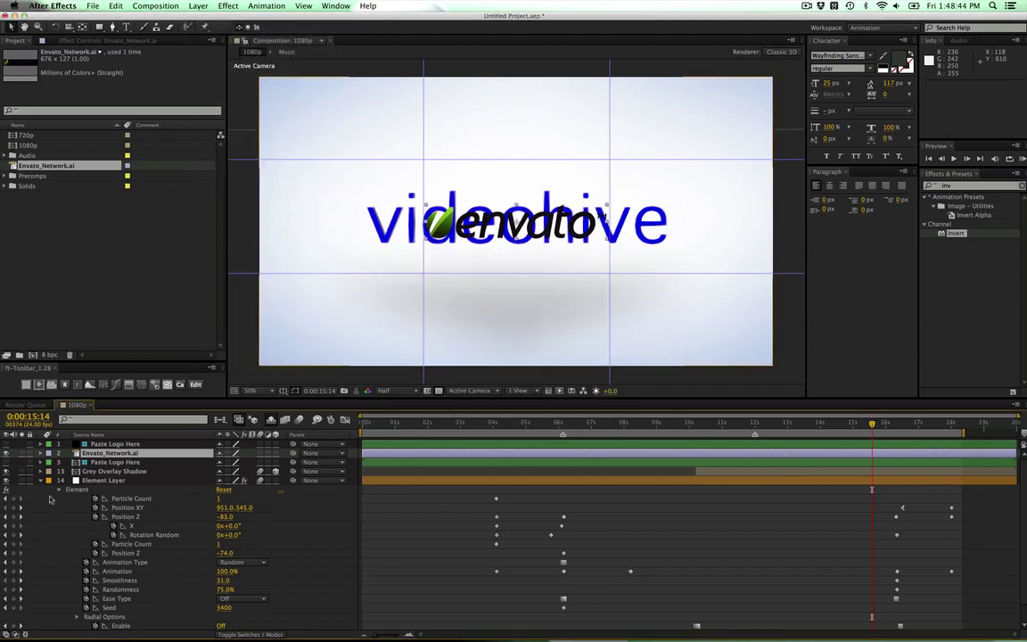
pyautogui.click(159, 6)
pyautogui.moveTo(198, 6)
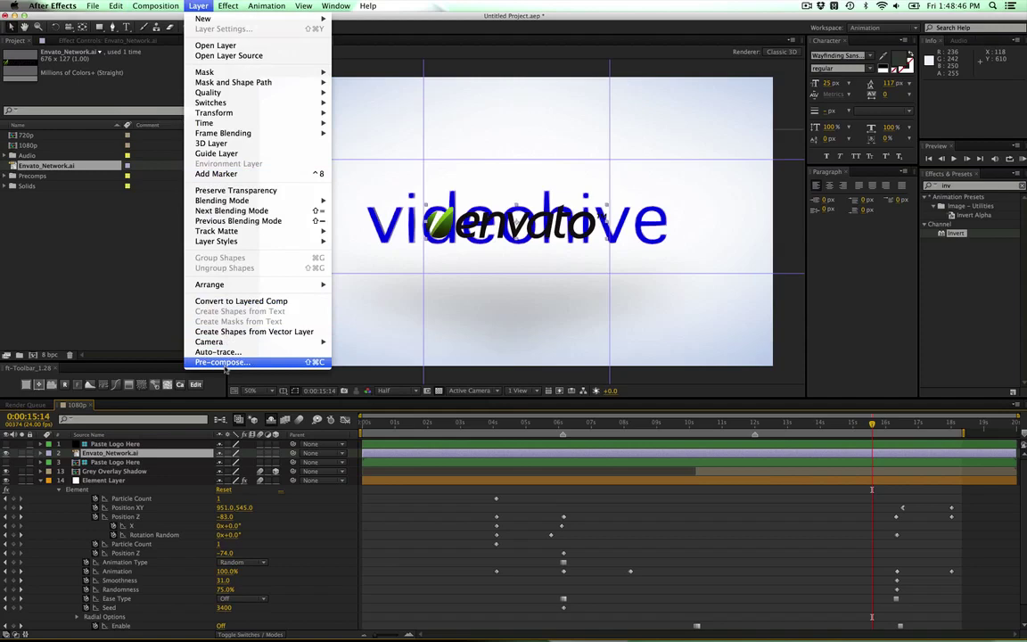
# Auto-trace the envato logo using Current Frame and Alpha channel settings.
pyautogui.click(219, 352)
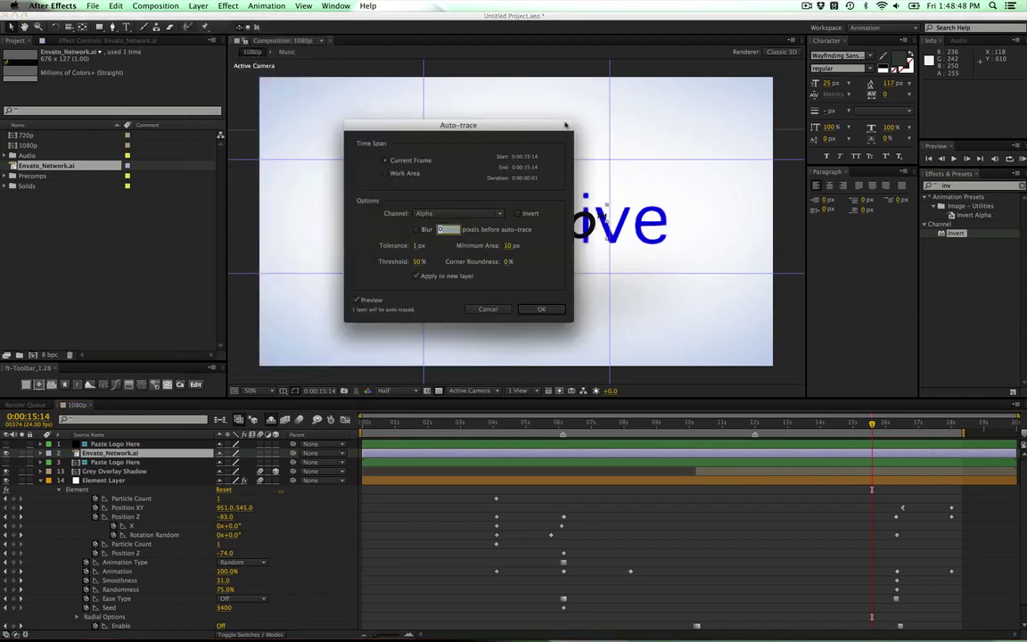
pyautogui.moveTo(418, 194); pyautogui.dragTo(487, 253)
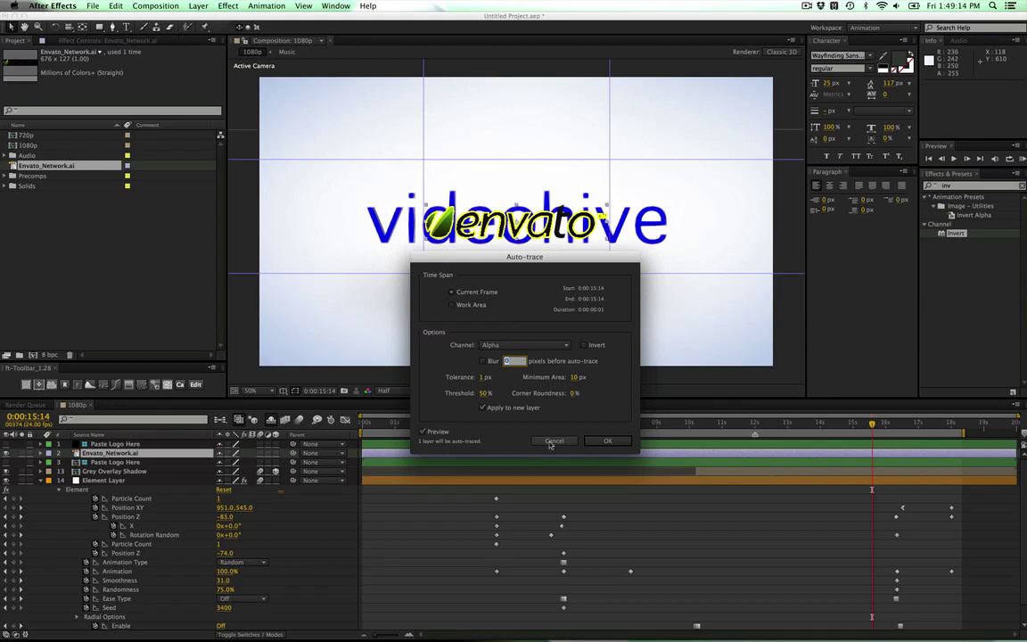
pyautogui.press('Return')
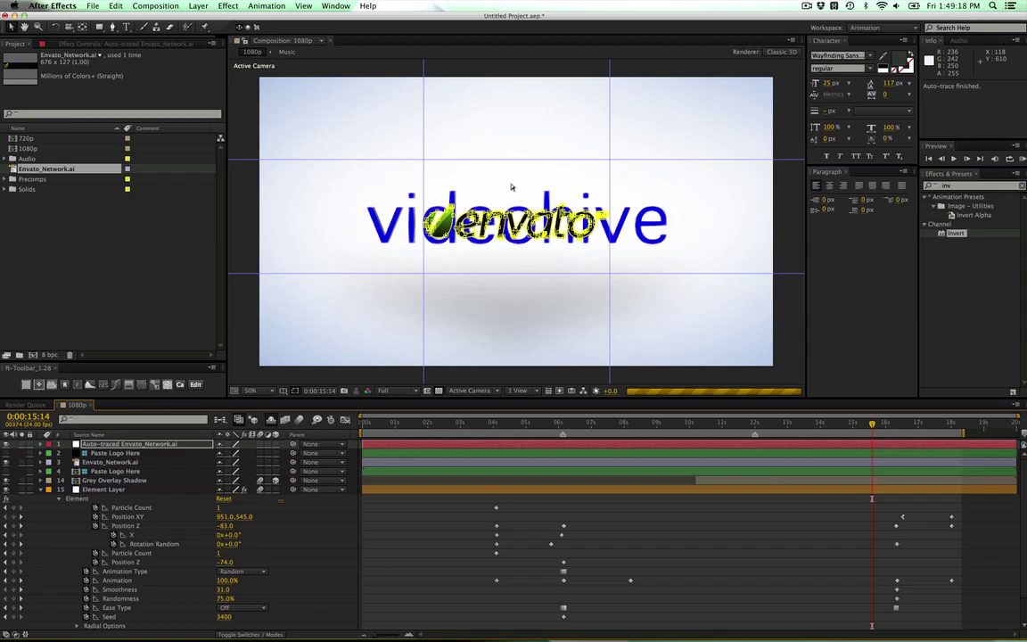
# Delete the imported Envato_Network.ai layer and reveal the auto-traced layer's masks.
pyautogui.click(107, 462)
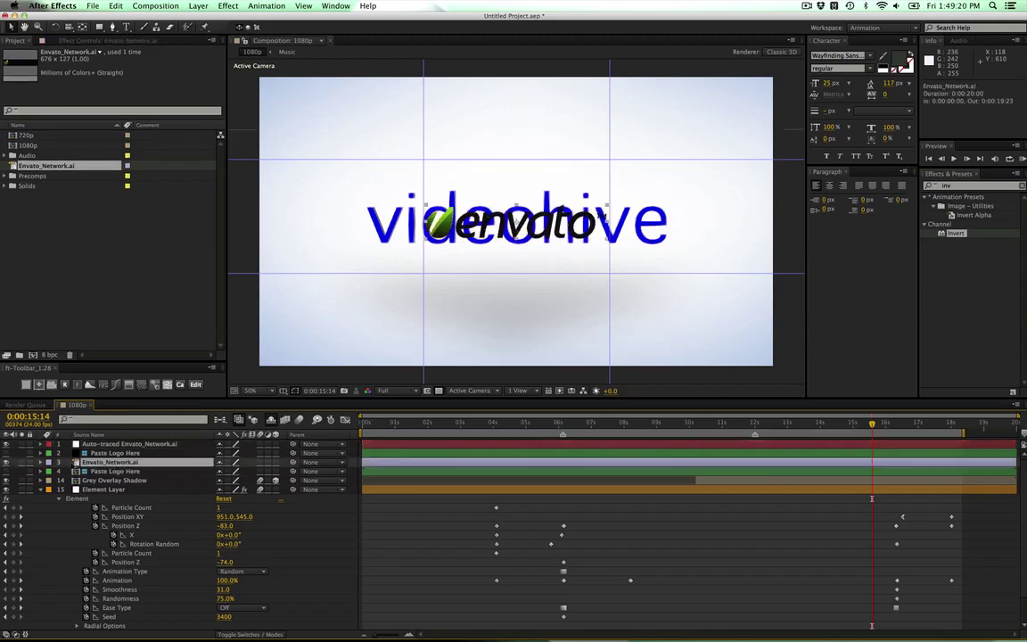
pyautogui.press('Delete')
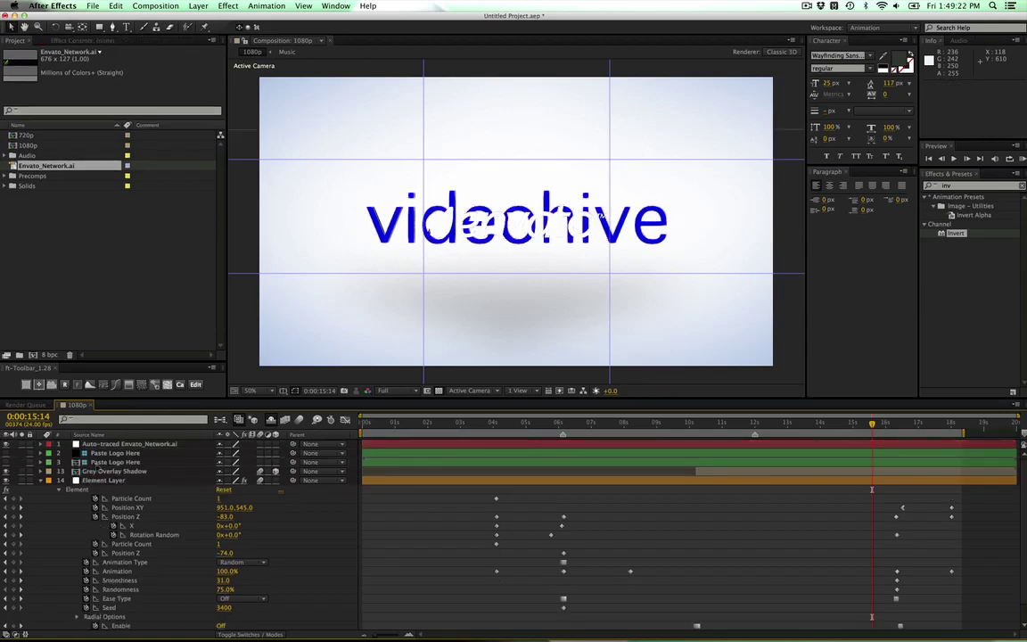
pyautogui.click(96, 445)
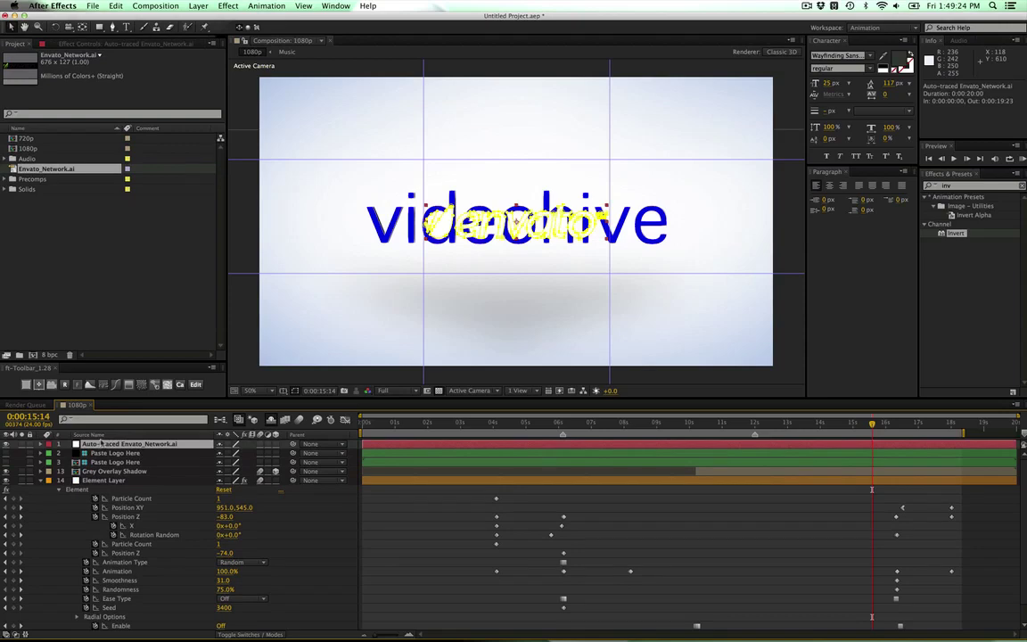
pyautogui.press('m')
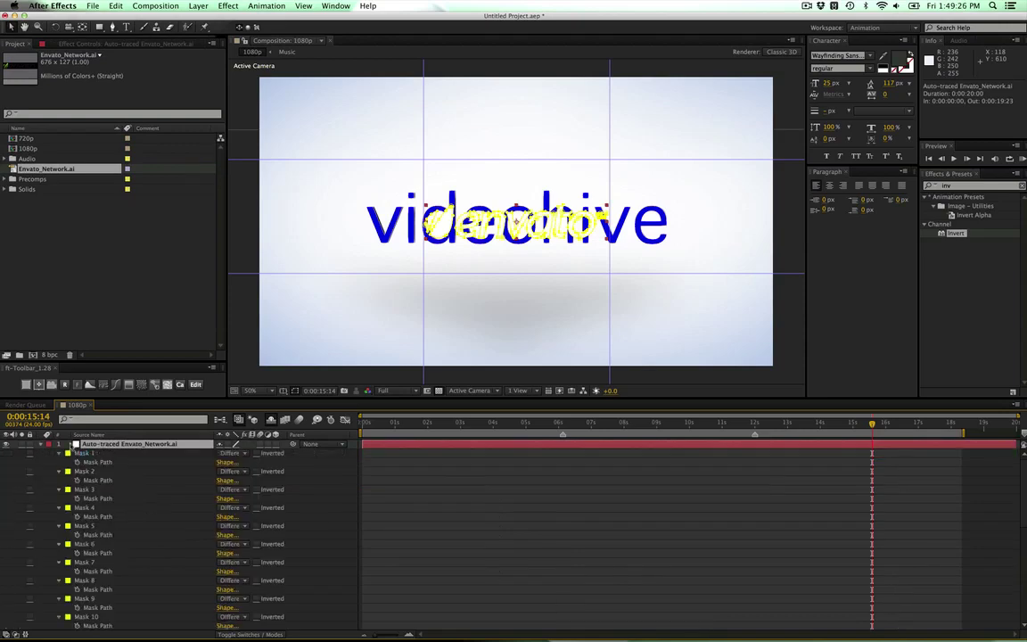
pyautogui.scroll(-8, 89, 428)
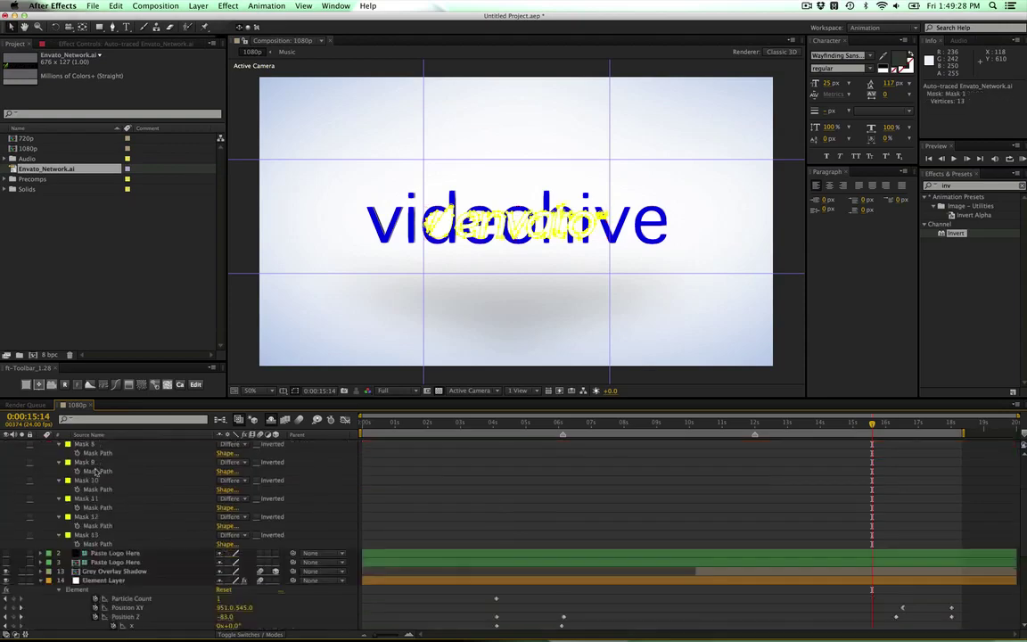
# Check the two Paste Logo Here layers, then delete the Auto-traced Envato_Network.ai layer.
pyautogui.click(113, 535)
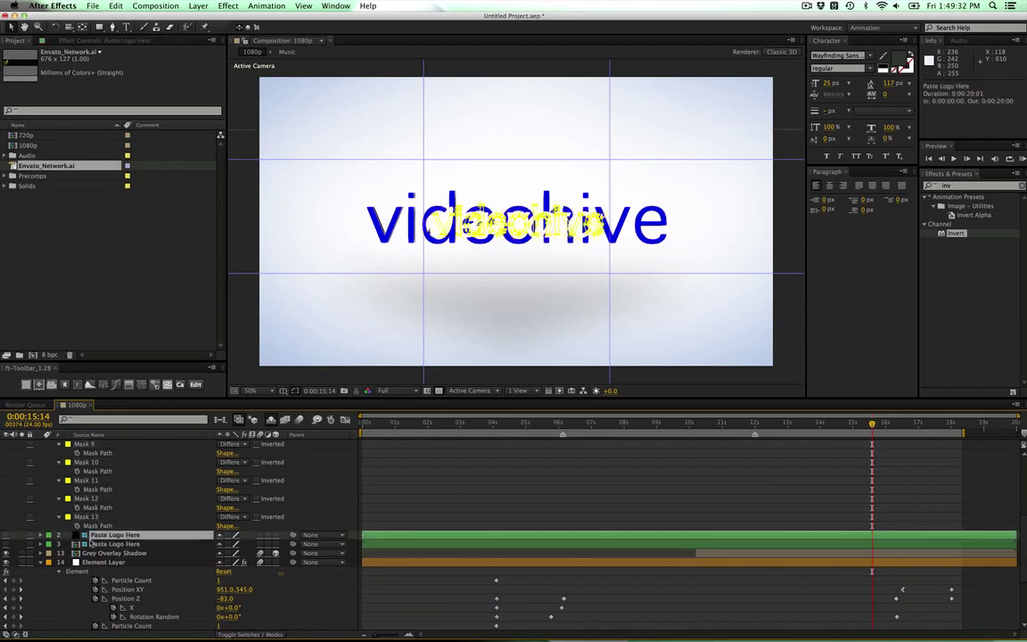
pyautogui.scroll(5, 108, 546)
pyautogui.scroll(-2, 116, 606)
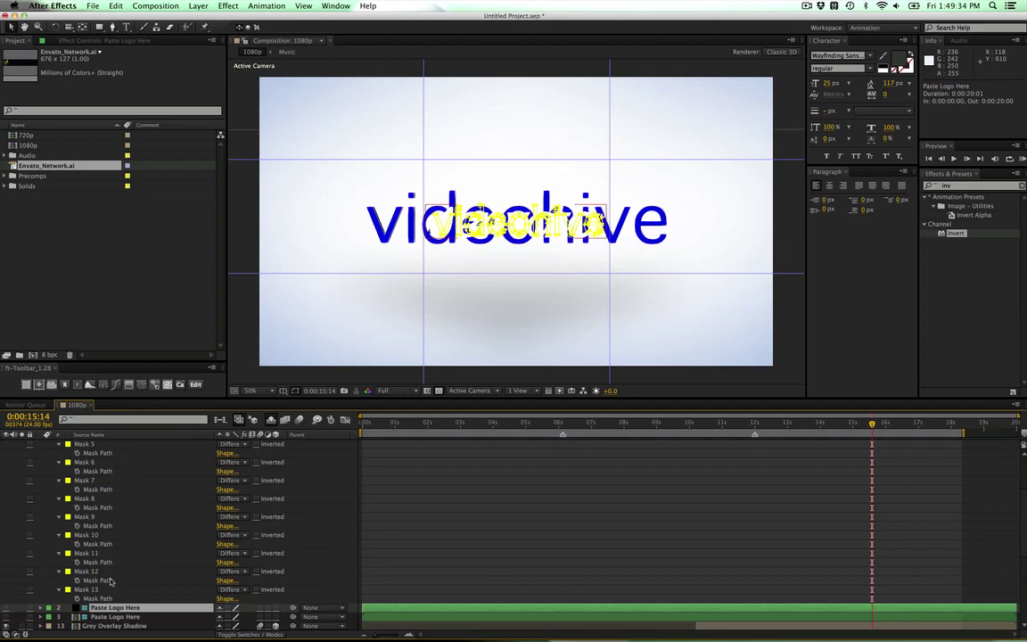
pyautogui.click(118, 617)
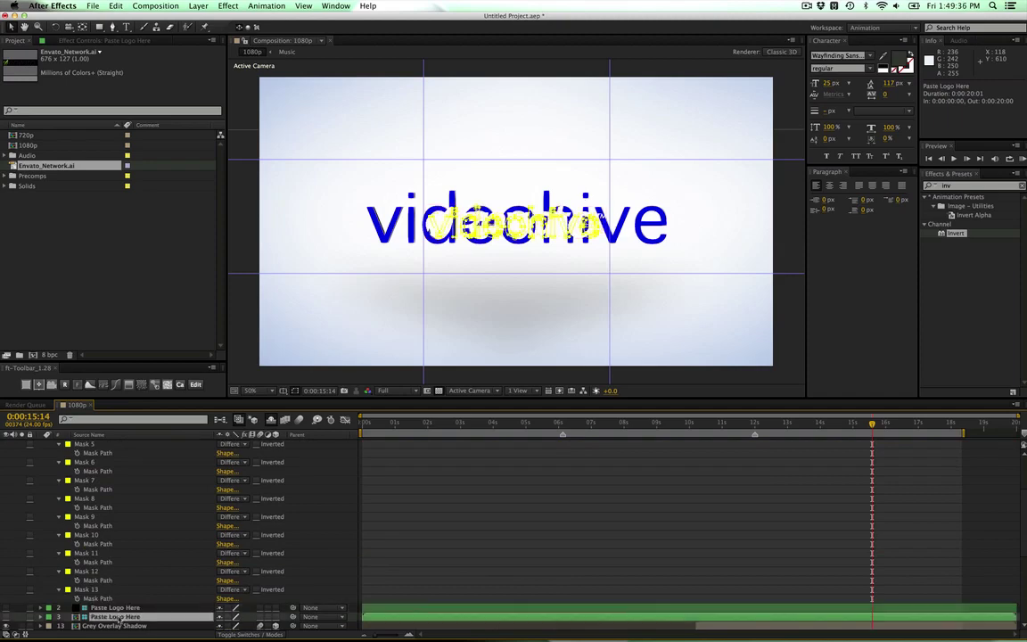
pyautogui.click(117, 608)
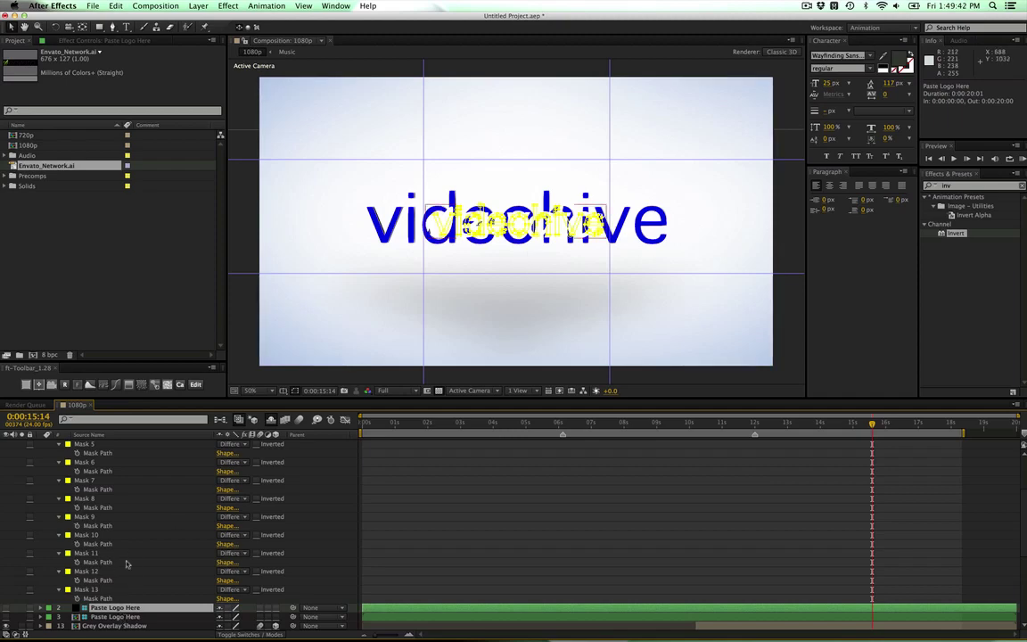
pyautogui.scroll(5, 123, 553)
pyautogui.click(113, 444)
pyautogui.press('Delete')
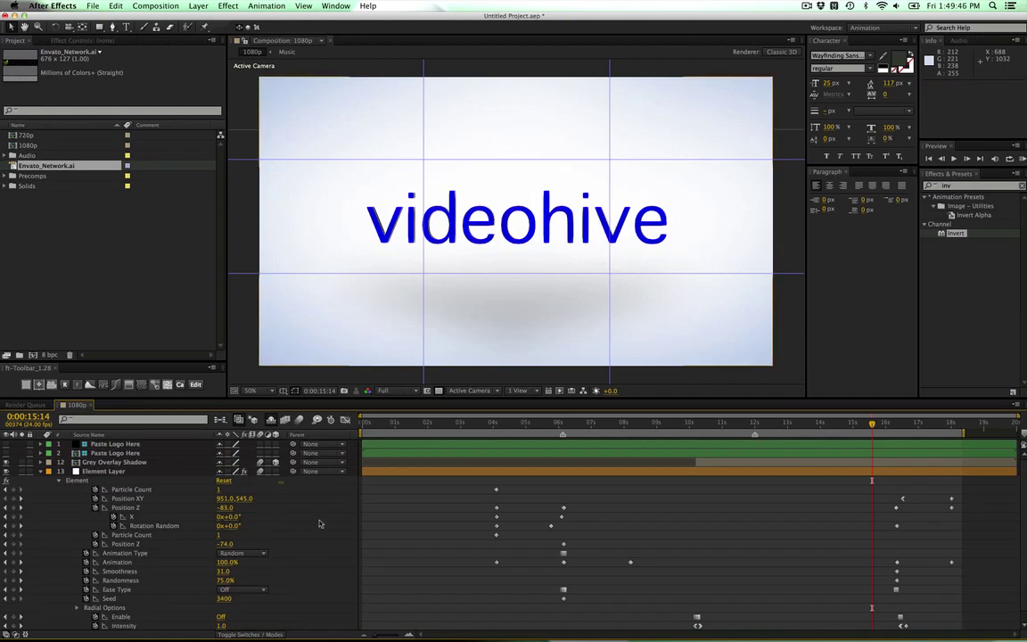
# Show the shy layers and reveal Adjustment Layer 1's keyframes at 0:00:10:06.
pyautogui.click(270, 420)
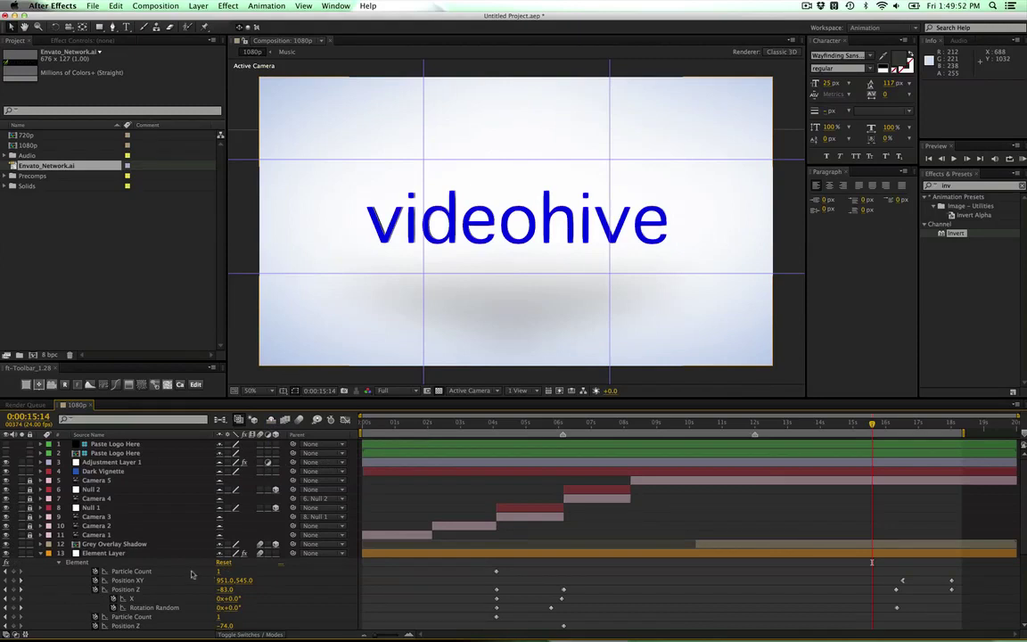
pyautogui.click(115, 462)
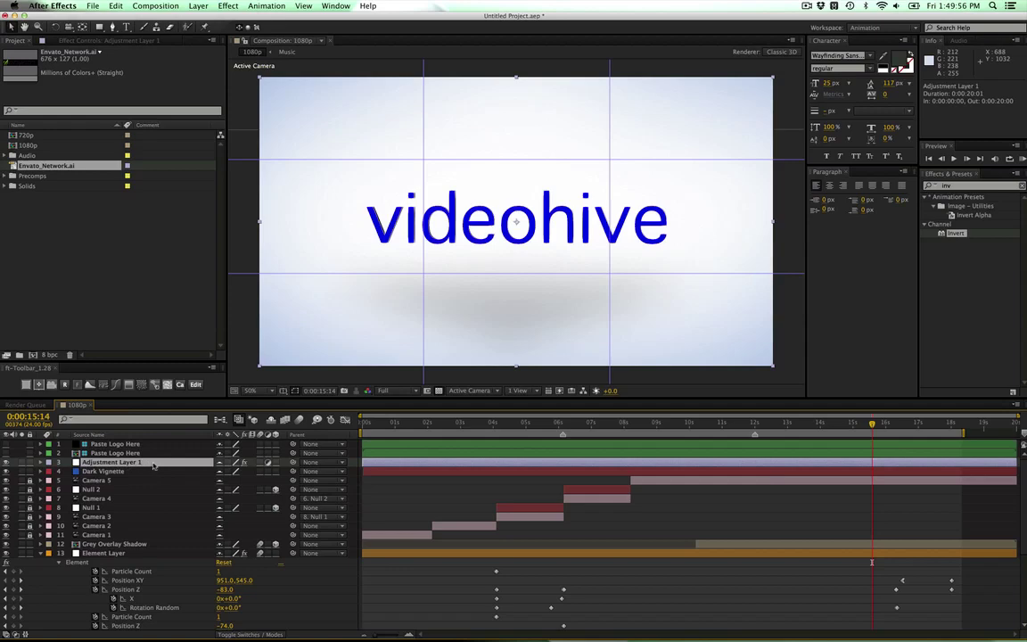
pyautogui.press('u')
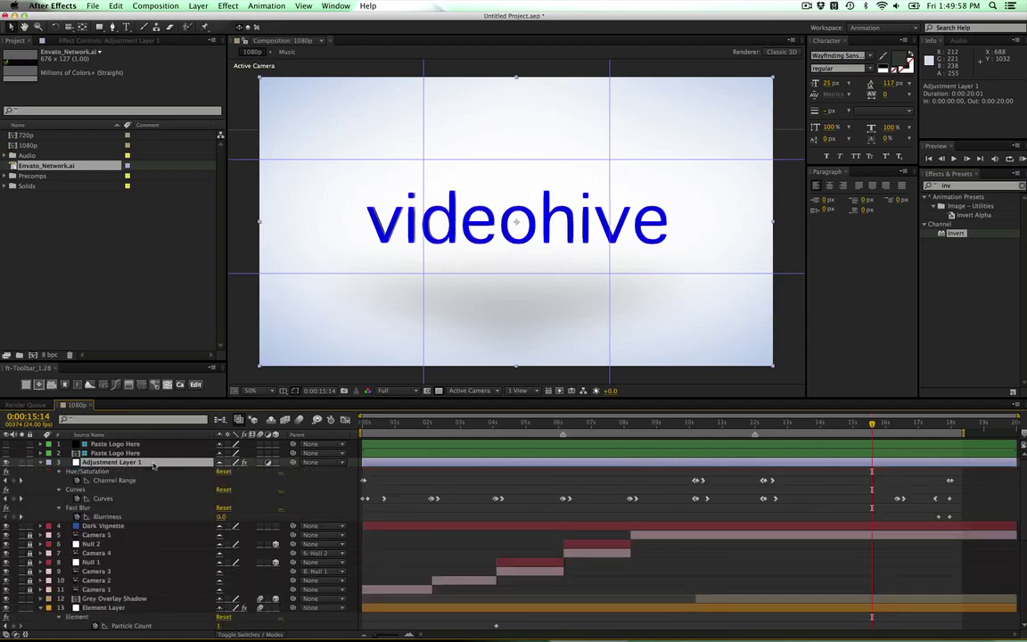
pyautogui.click(697, 424)
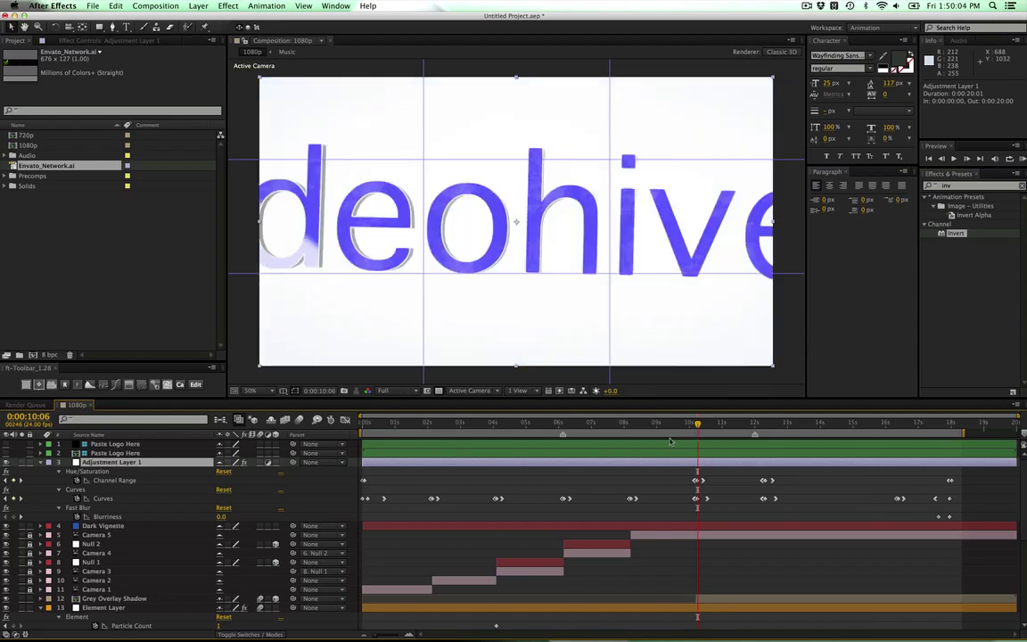
# Set the preview resolution to Quarter and play the animation from there.
pyautogui.click(402, 394)
pyautogui.click(392, 451)
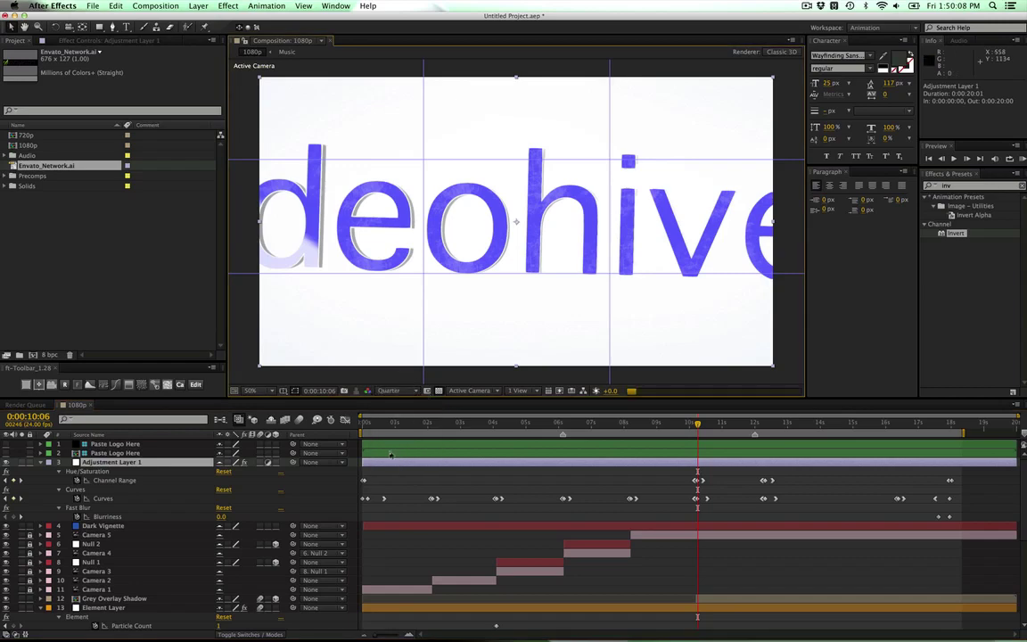
pyautogui.press('space')
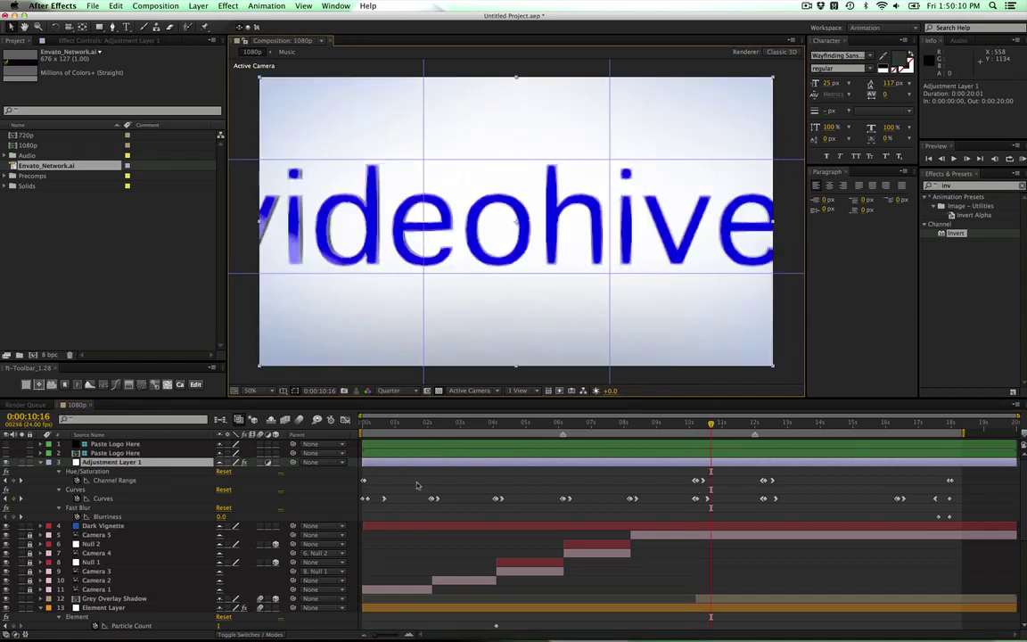
pyautogui.click(40, 463)
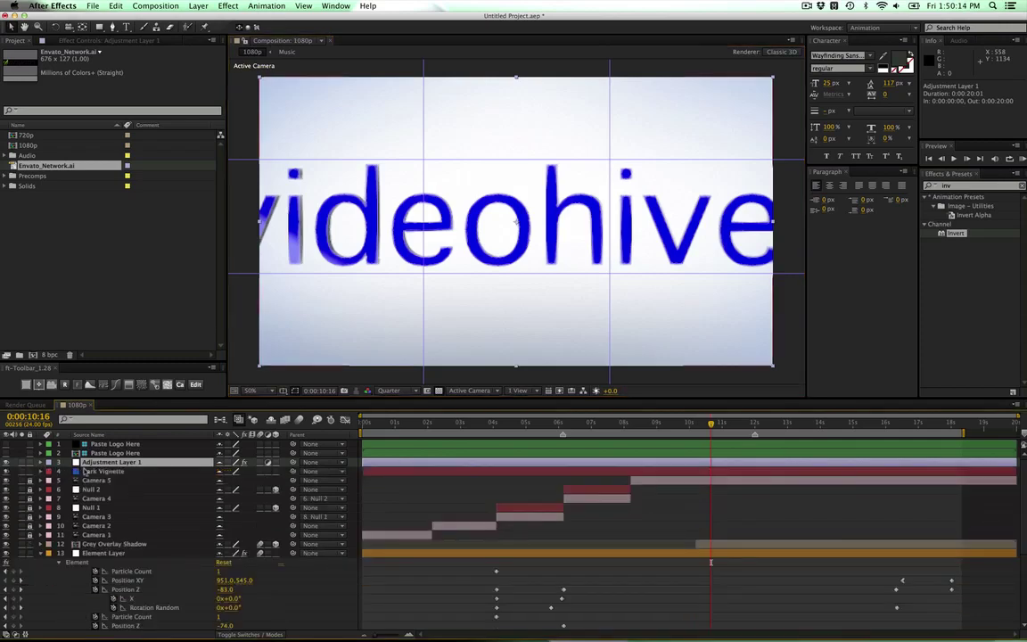
pyautogui.hotkey('ctrl', 'Down')
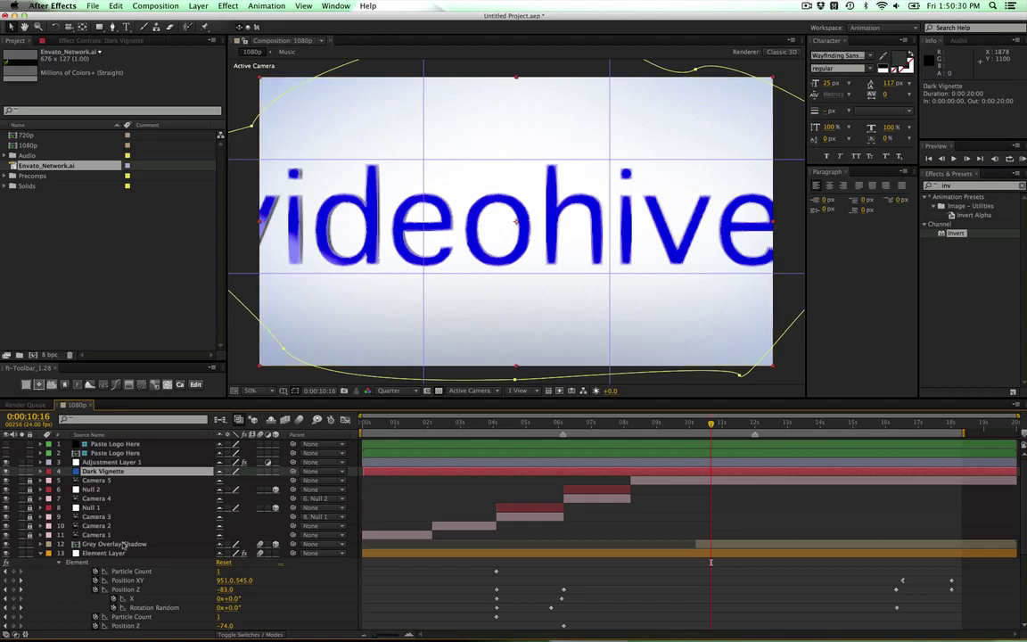
pyautogui.scroll(-5, 123, 540)
pyautogui.scroll(2, 118, 482)
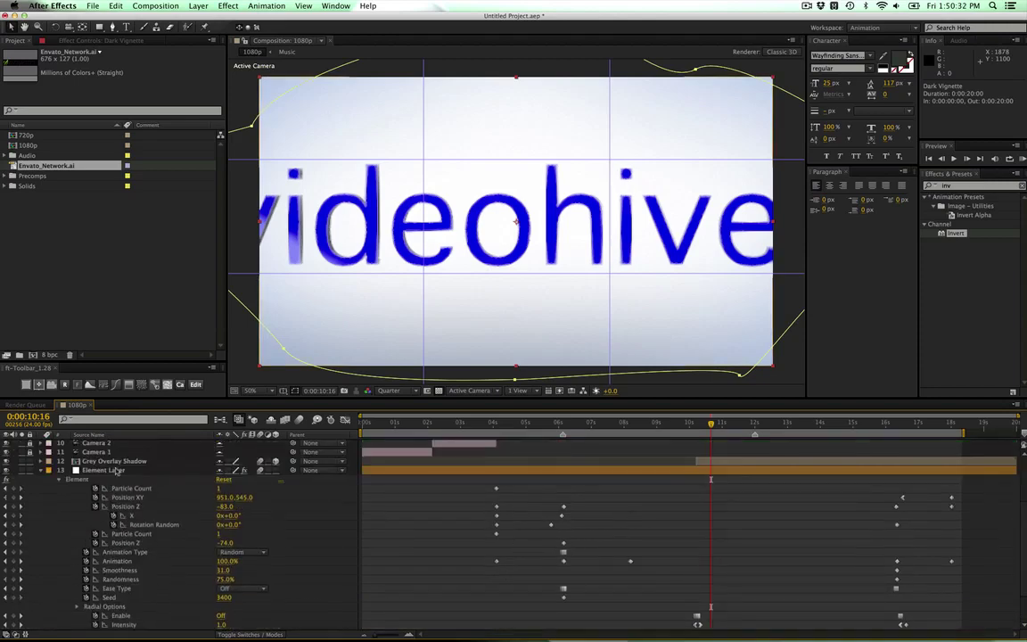
pyautogui.scroll(-3, 123, 535)
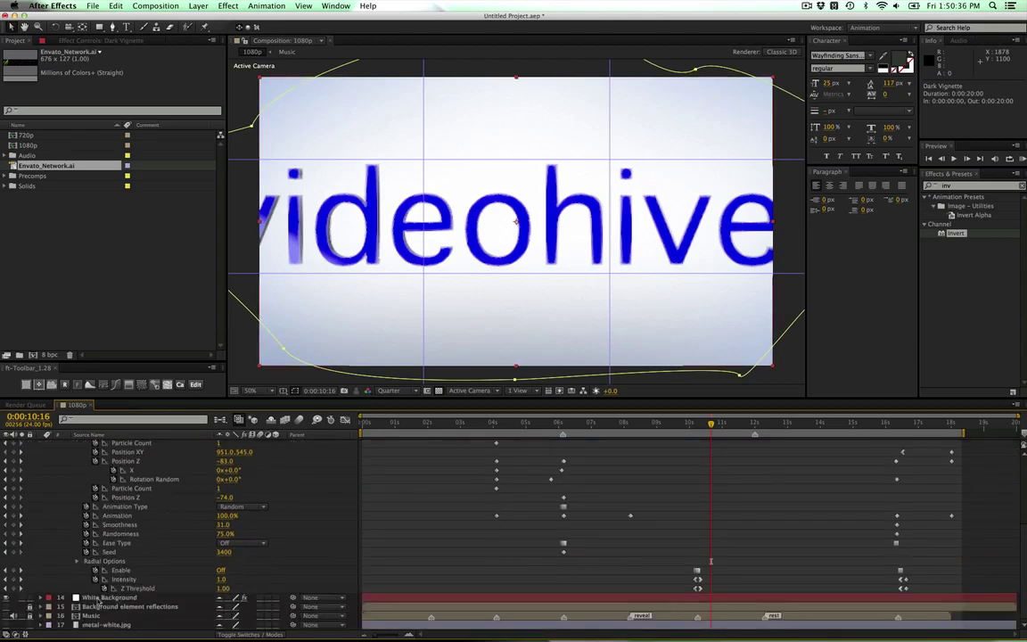
pyautogui.click(103, 598)
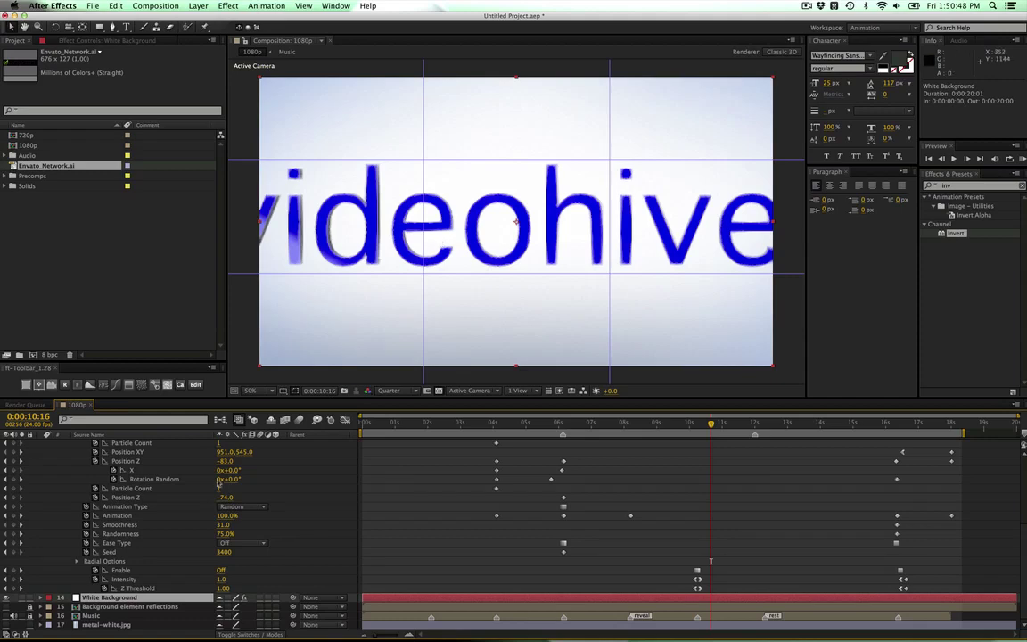
pyautogui.click(112, 607)
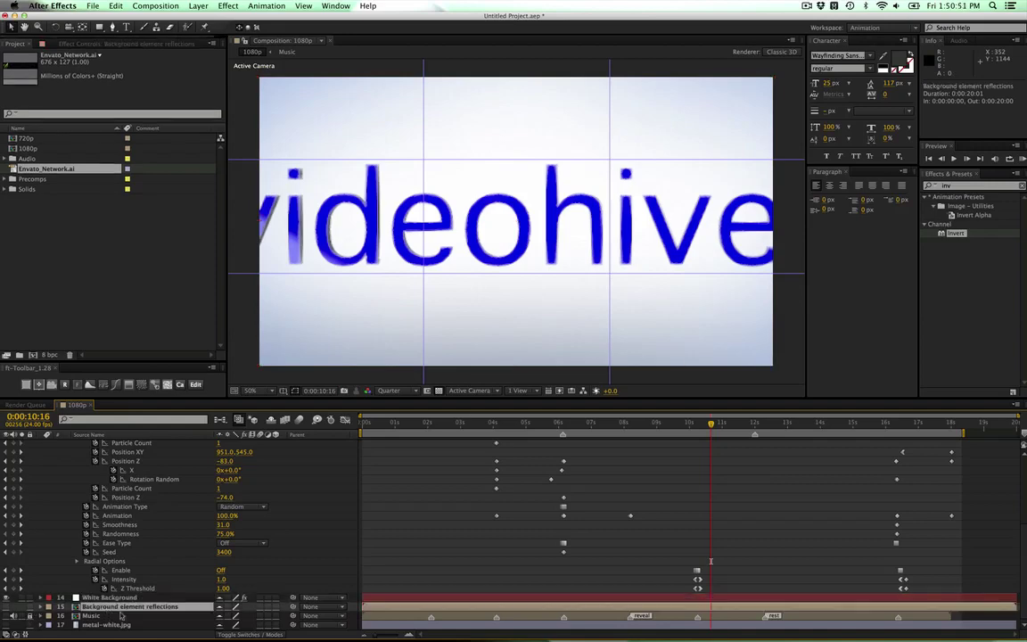
# Open the Background element reflections precomp, then return to 1080p through the Mini-Flowchart.
pyautogui.doubleClick(176, 607)
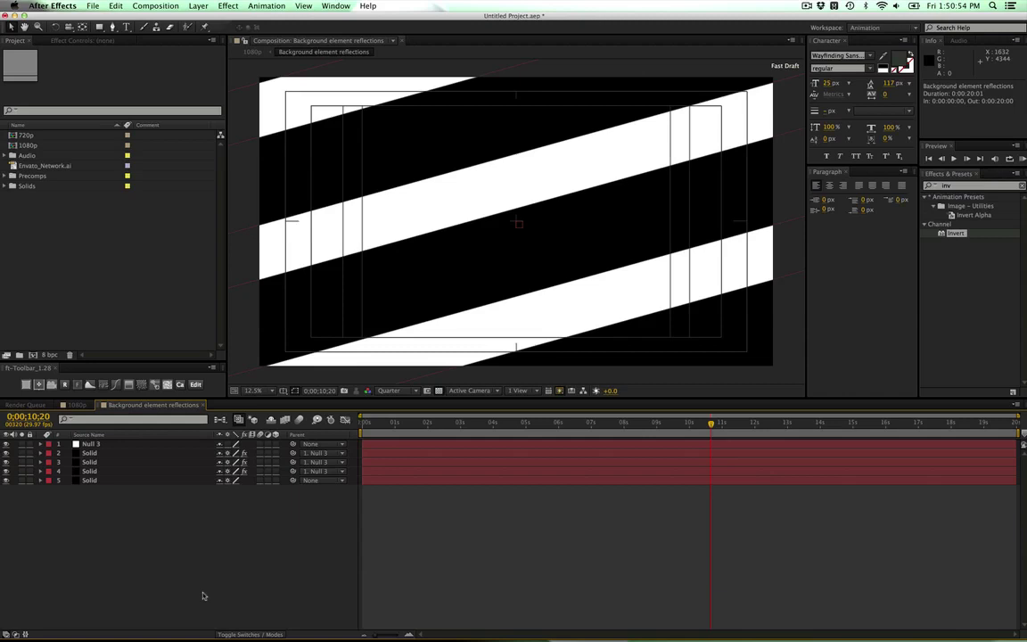
pyautogui.press('Tab')
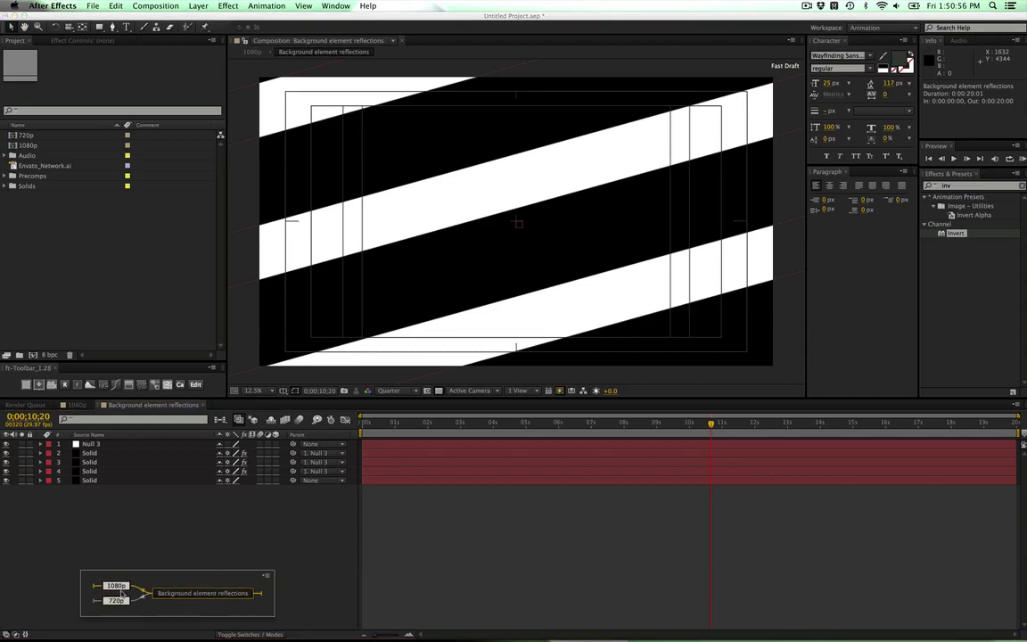
pyautogui.click(117, 587)
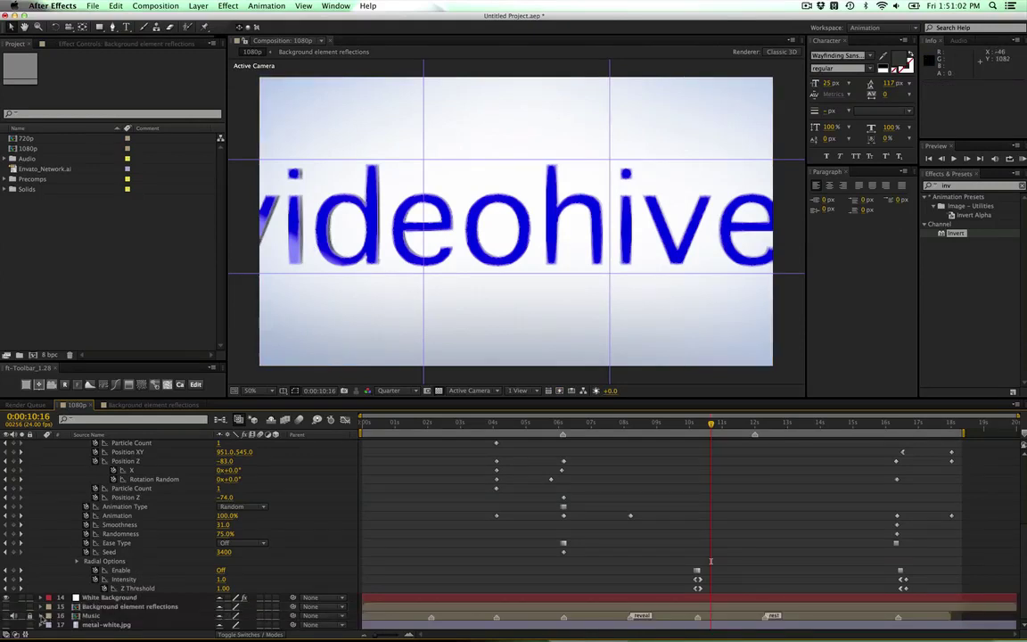
pyautogui.scroll(5, 92, 621)
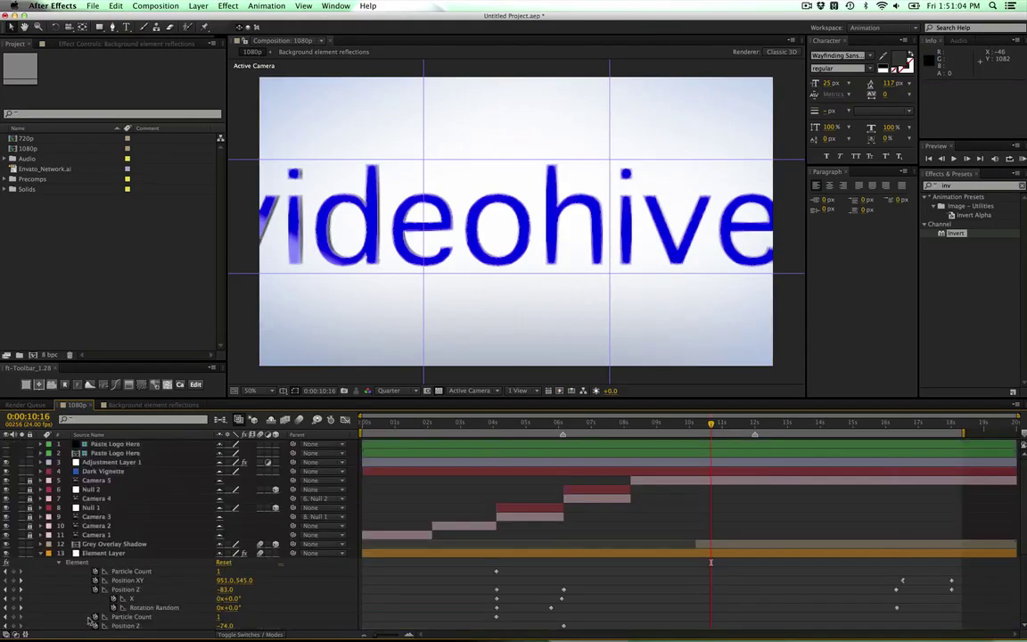
pyautogui.scroll(-5, 92, 621)
pyautogui.click(93, 624)
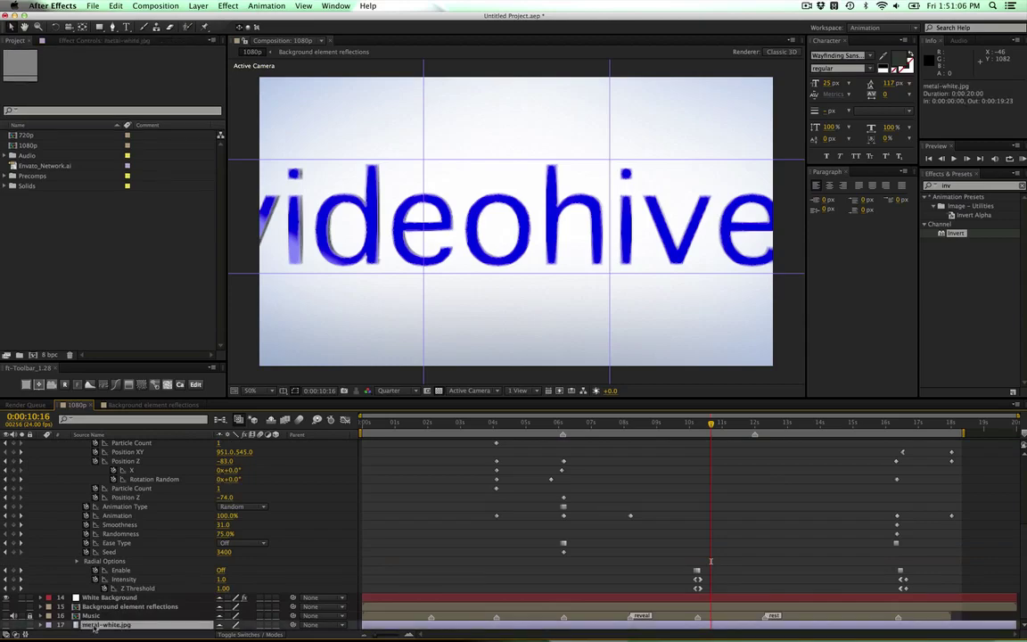